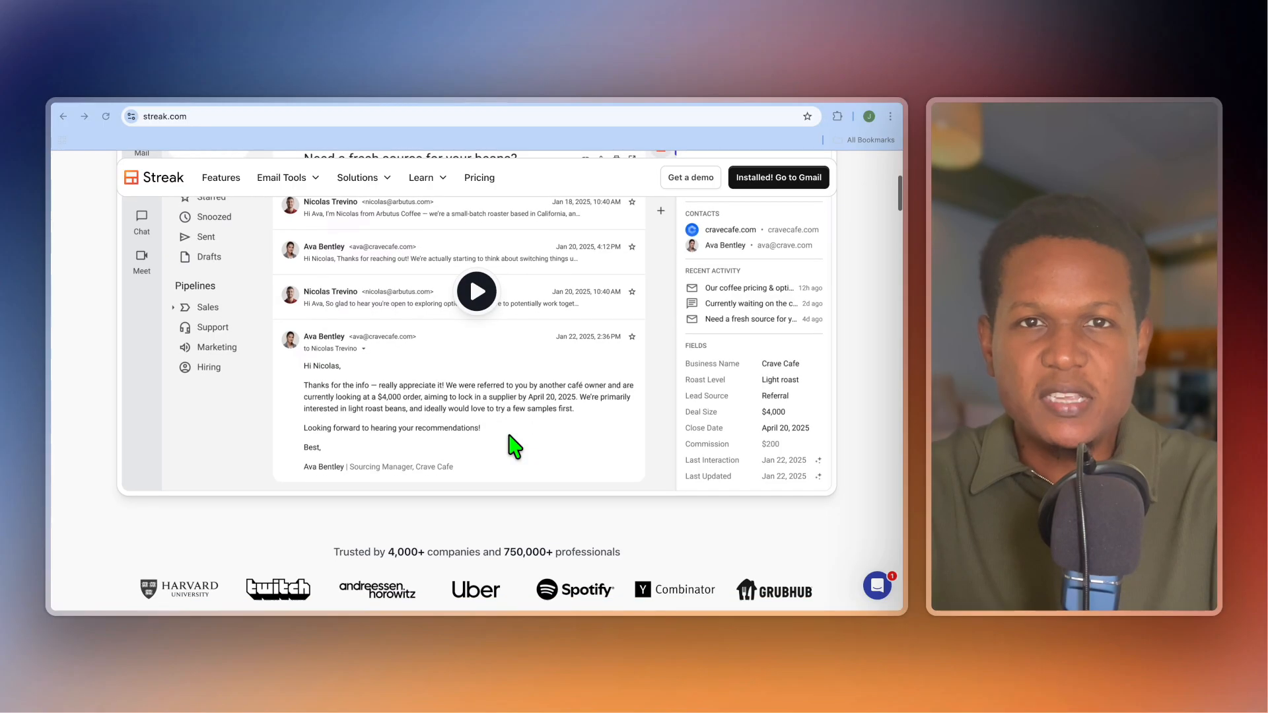
# Step: Look through the Streak homepage and the Streak CRM for Gmail reviews in the Chrome Web Store
pyautogui.scroll(-5, 514, 446)
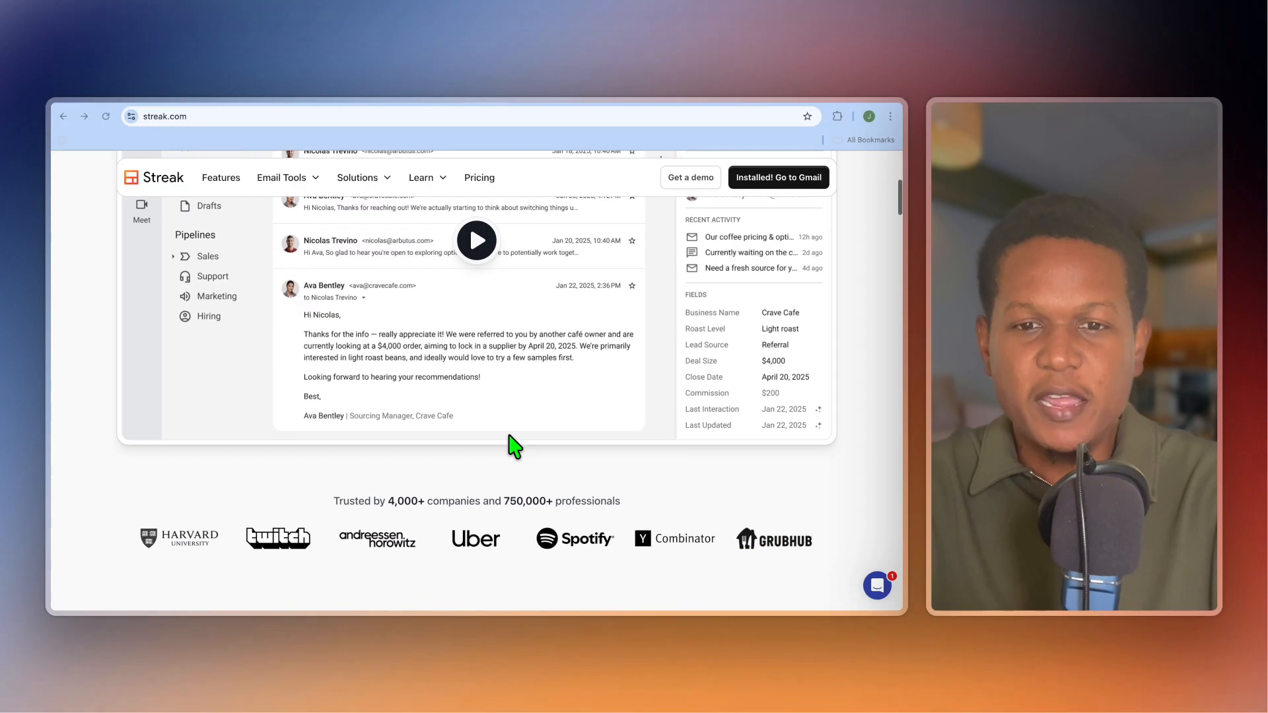
pyautogui.scroll(-4, 514, 447)
pyautogui.scroll(-1, 513, 446)
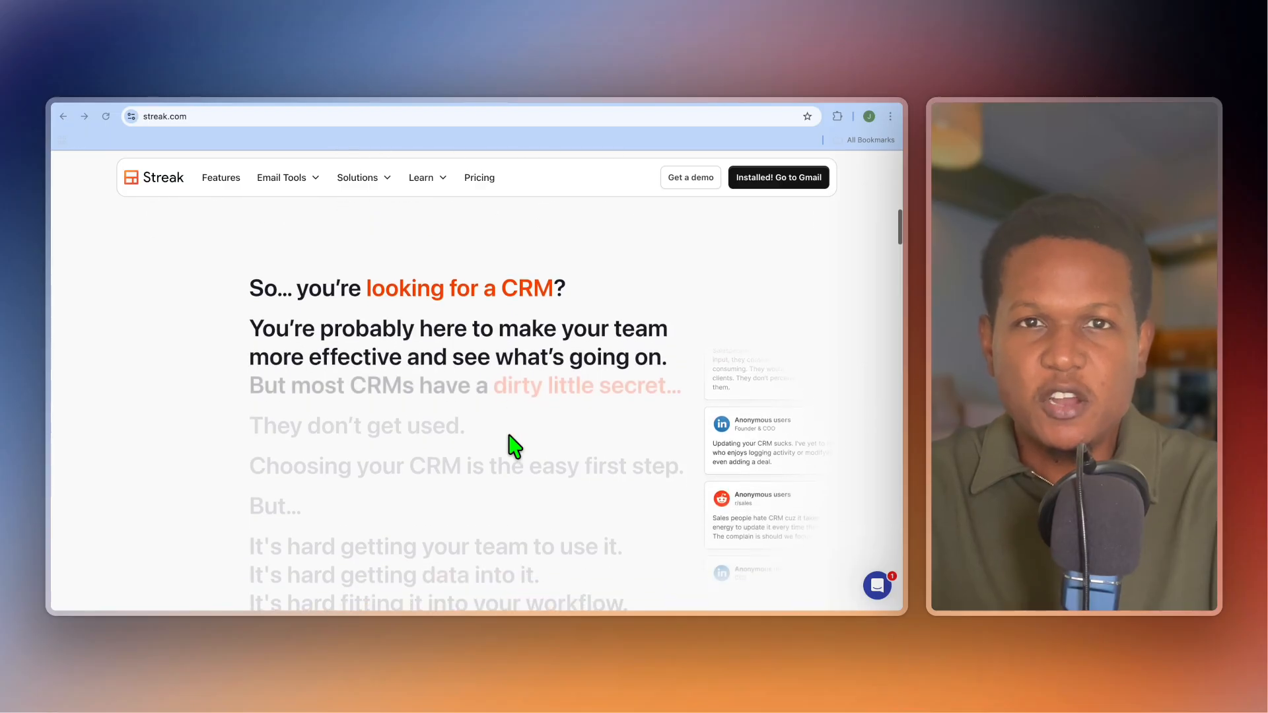
pyautogui.scroll(-5, 514, 447)
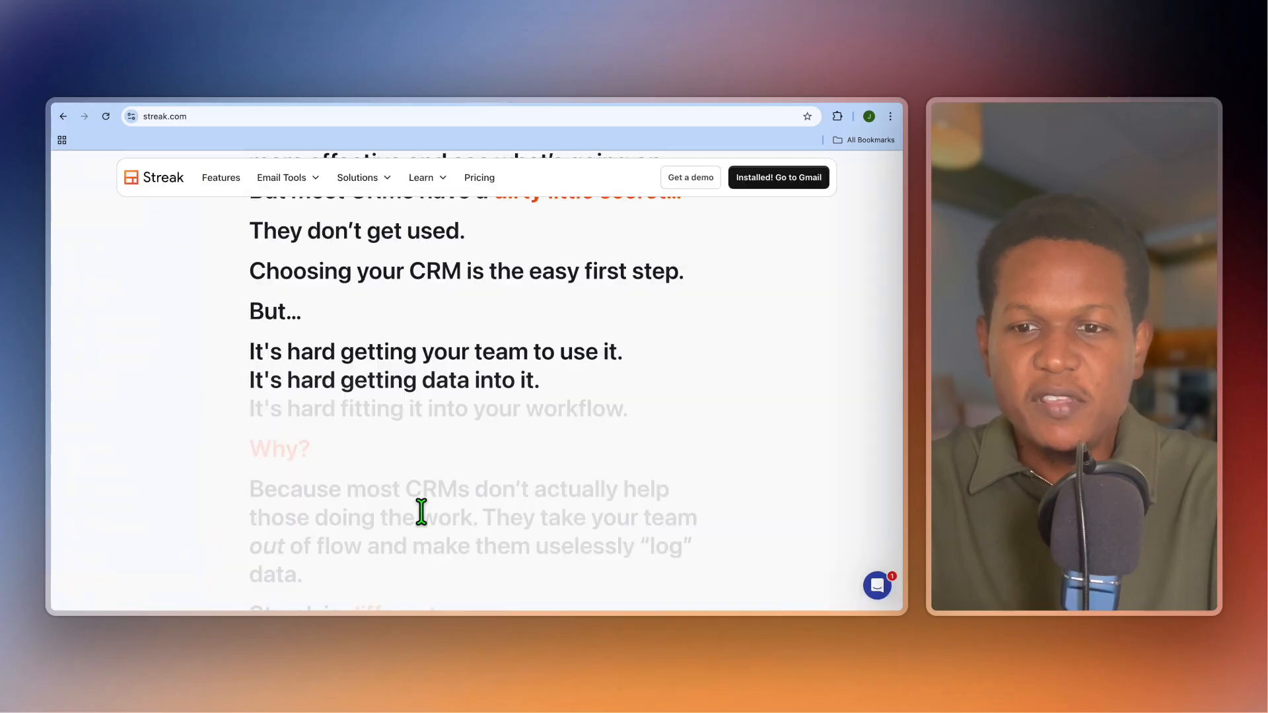
pyautogui.scroll(-4, 421, 511)
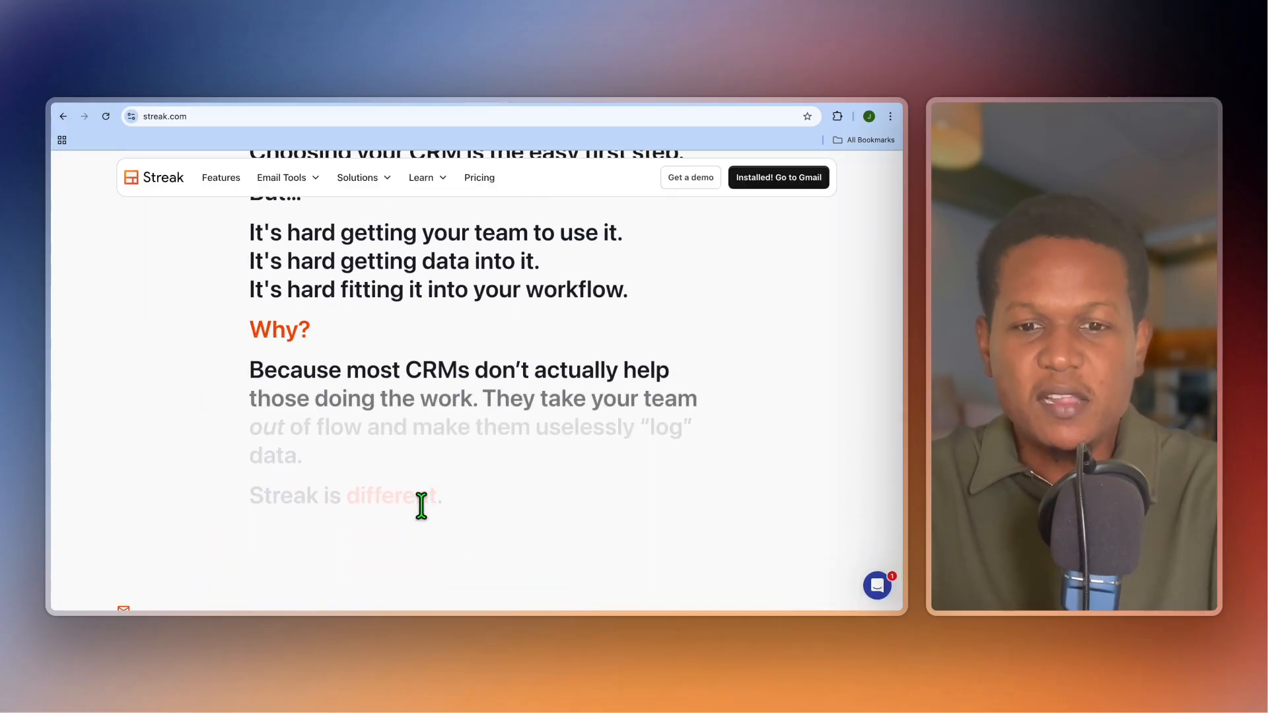
pyautogui.scroll(-1, 446, 460)
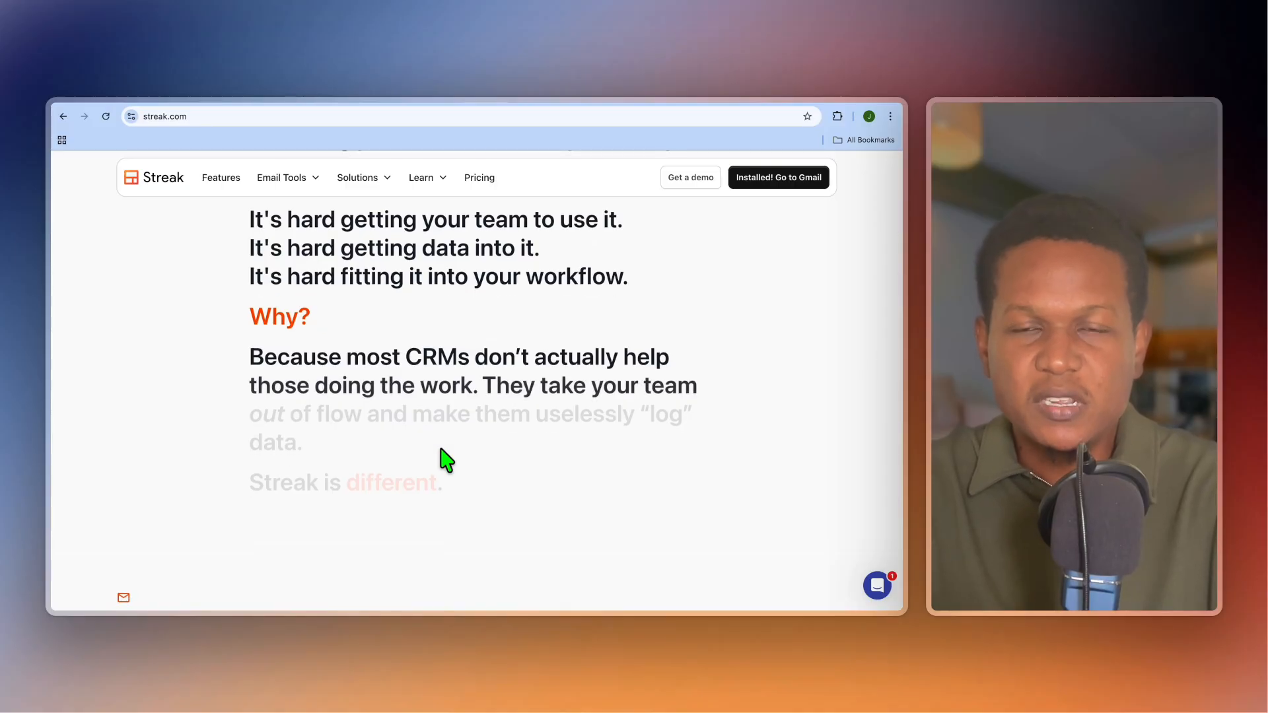
pyautogui.scroll(-3, 447, 460)
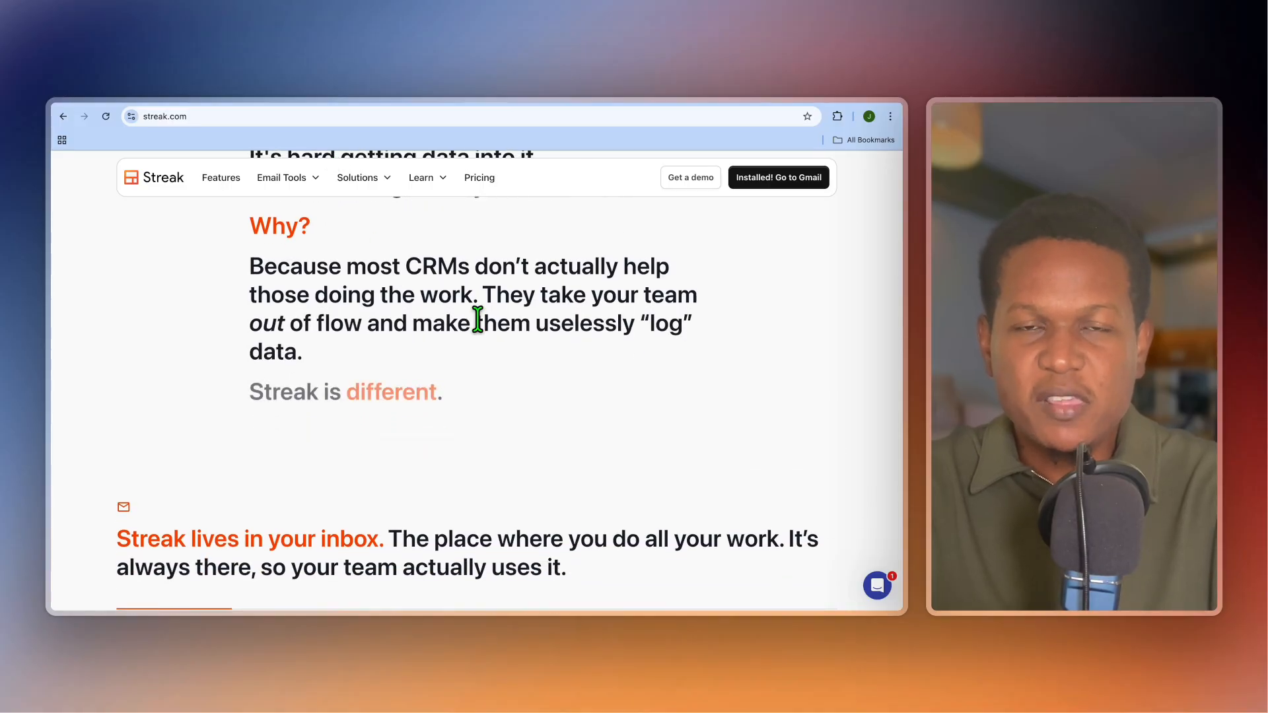
pyautogui.scroll(15, 477, 321)
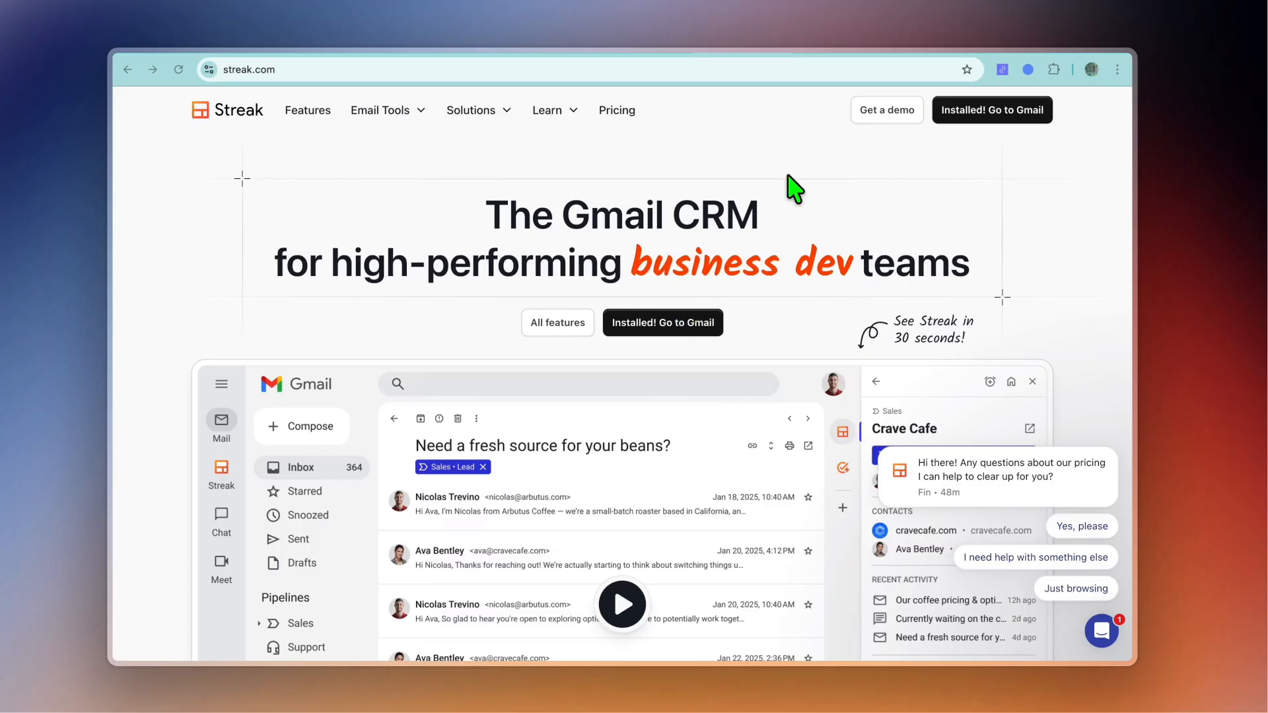
pyautogui.click(809, 40)
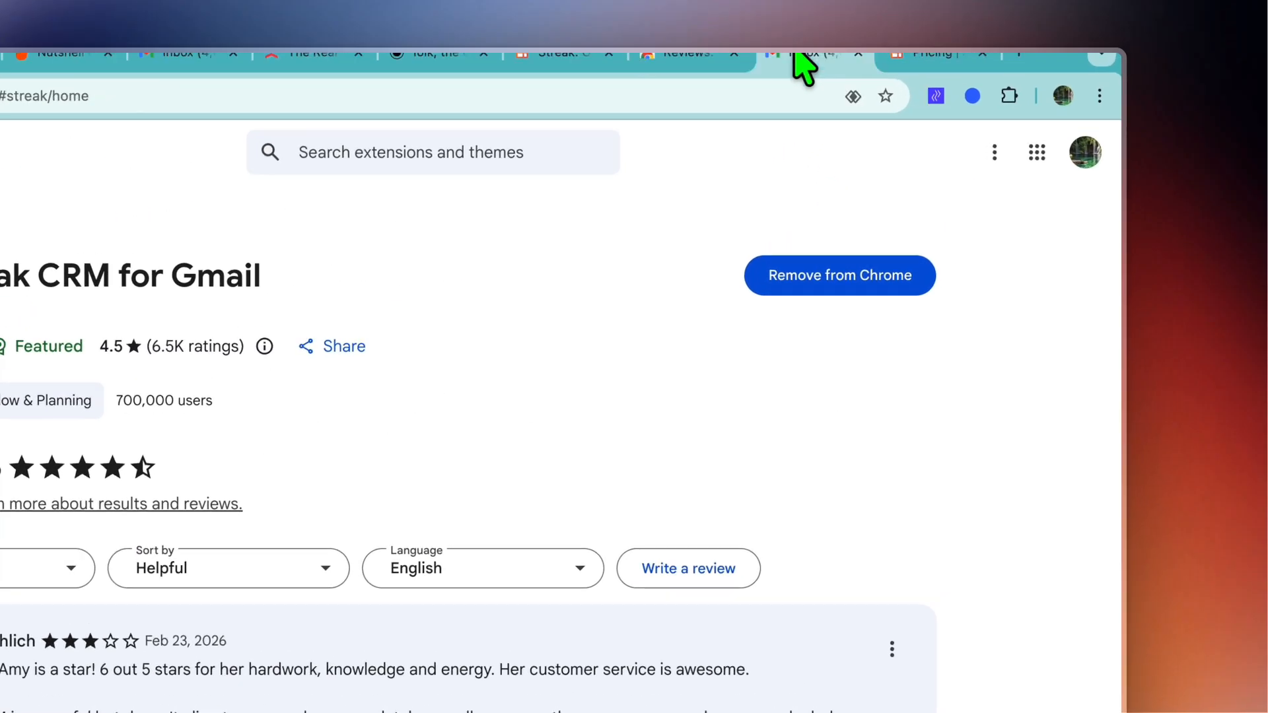
# Step: Switch to Gmail, add Mail Merge and Email Tracking to the CRM use in the Streak setup, and choose Sales as what to track
pyautogui.click(911, 37)
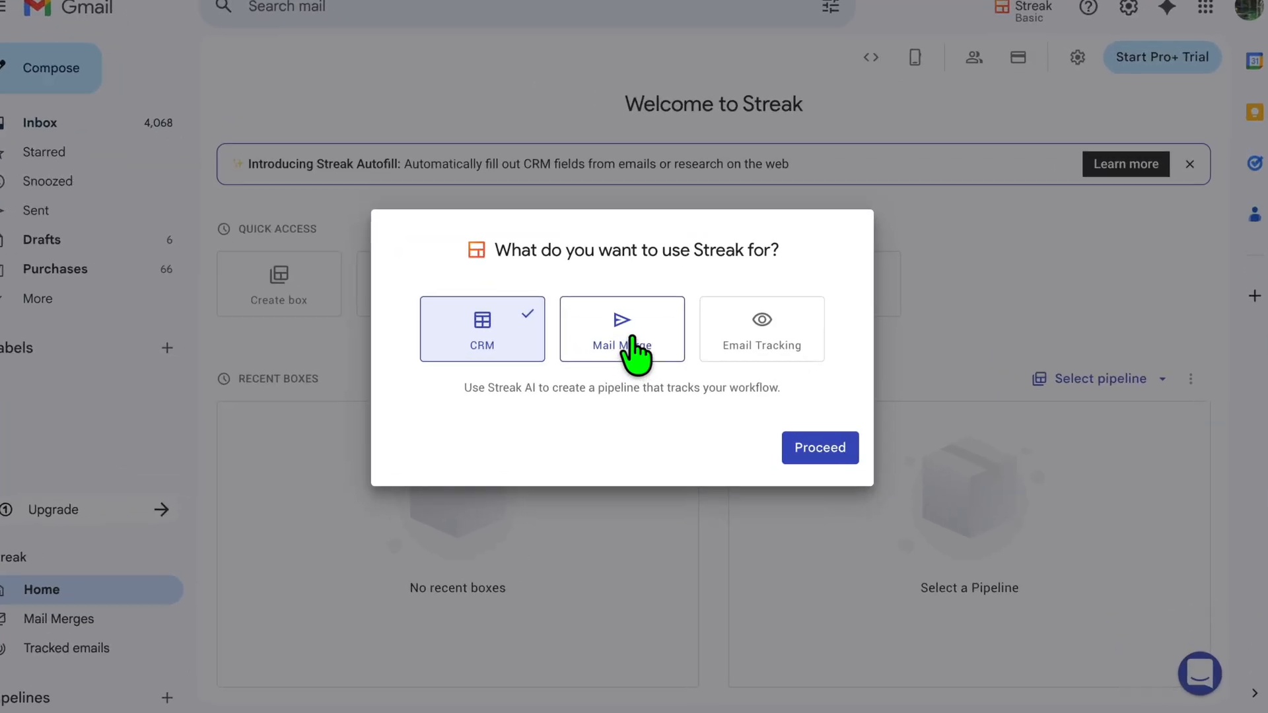
pyautogui.click(632, 338)
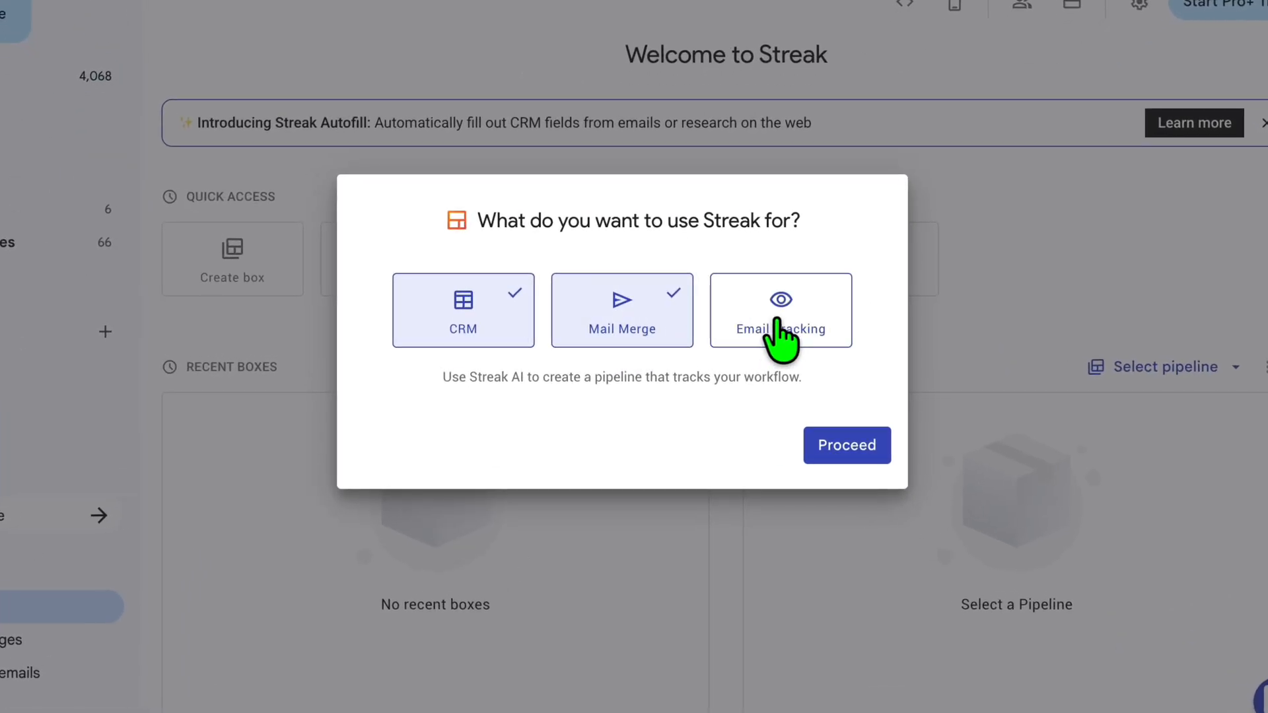
pyautogui.click(808, 318)
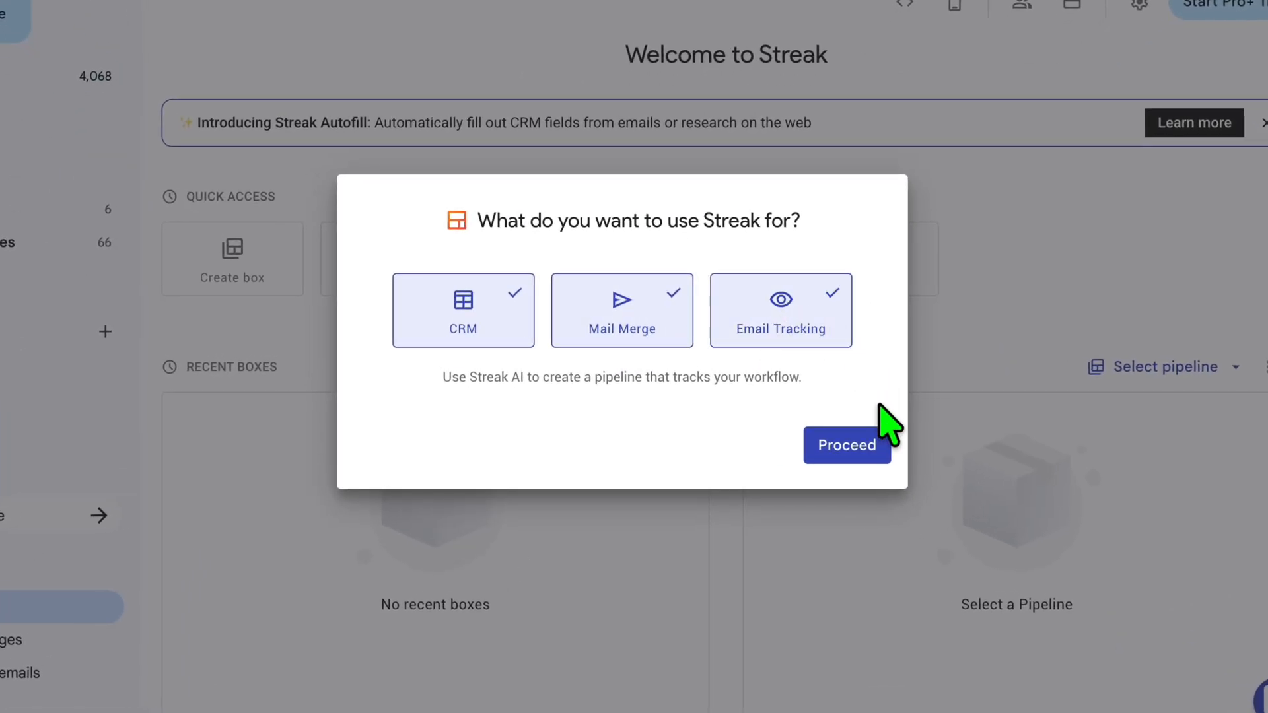
pyautogui.click(845, 445)
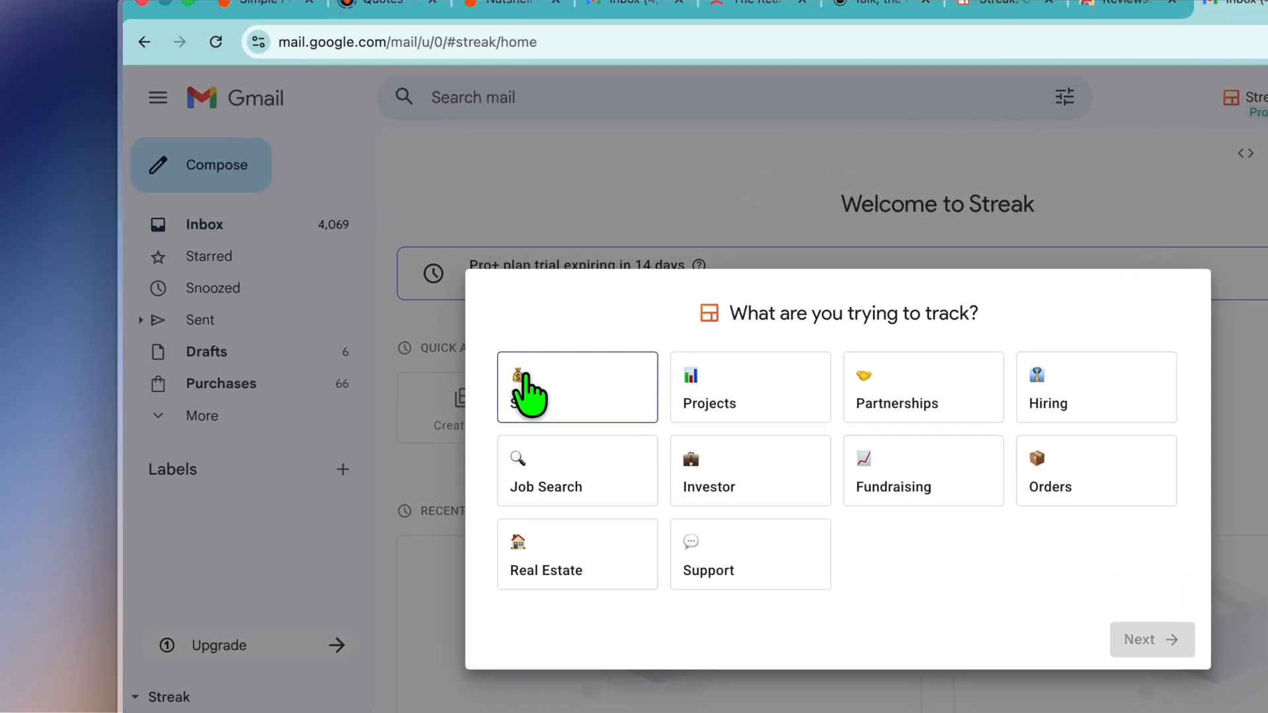
pyautogui.click(400, 317)
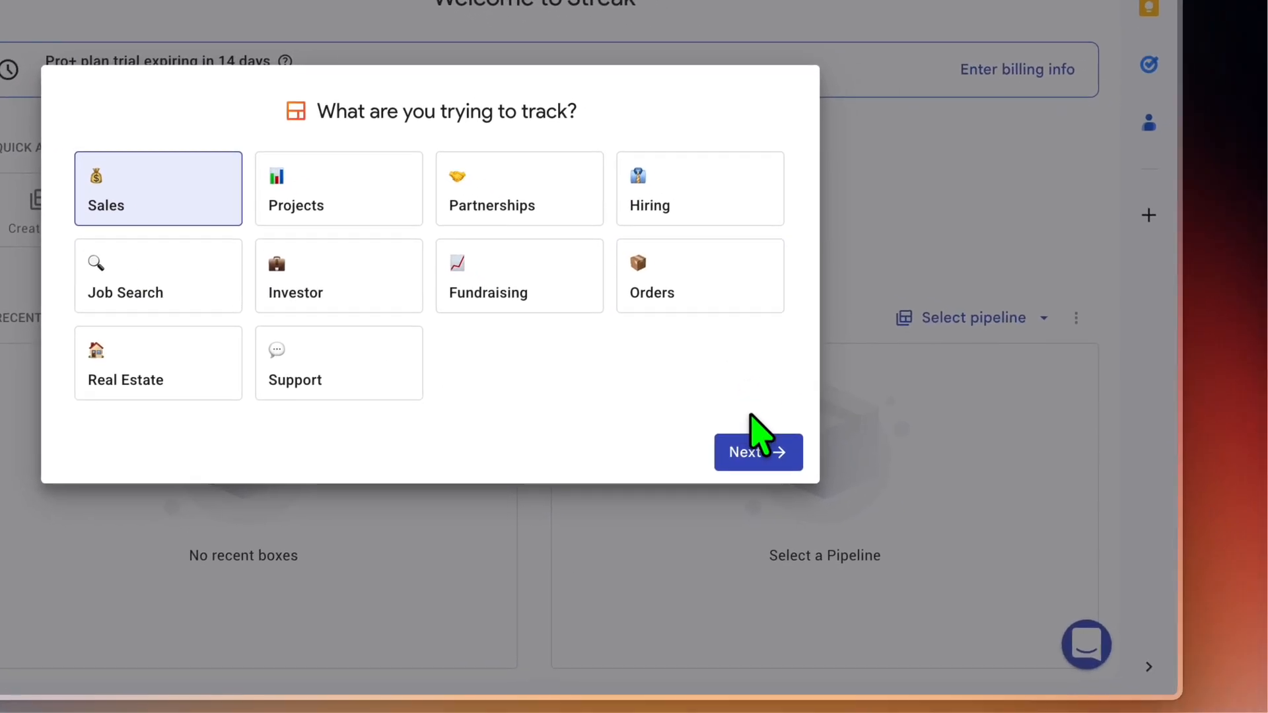
pyautogui.click(750, 449)
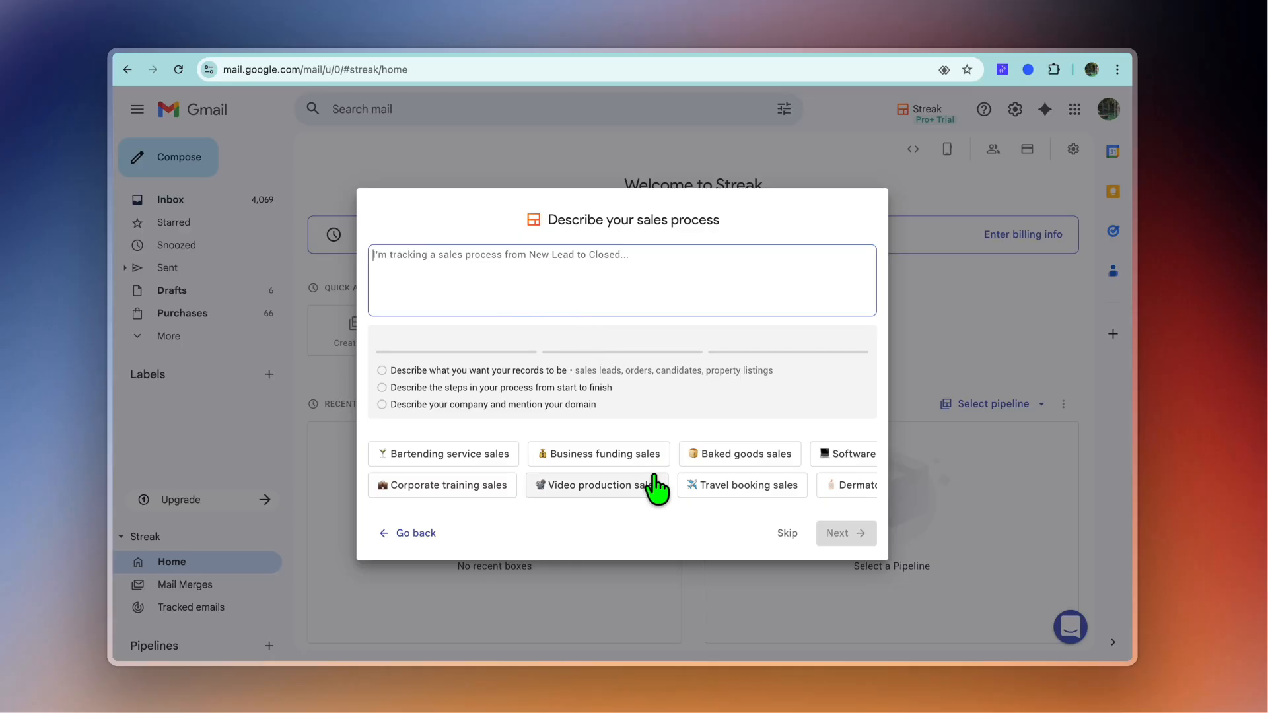
# Step: Fill the sales process description with the Software sales example and create the proposed Sales pipeline
pyautogui.hscroll(3, 654, 490)
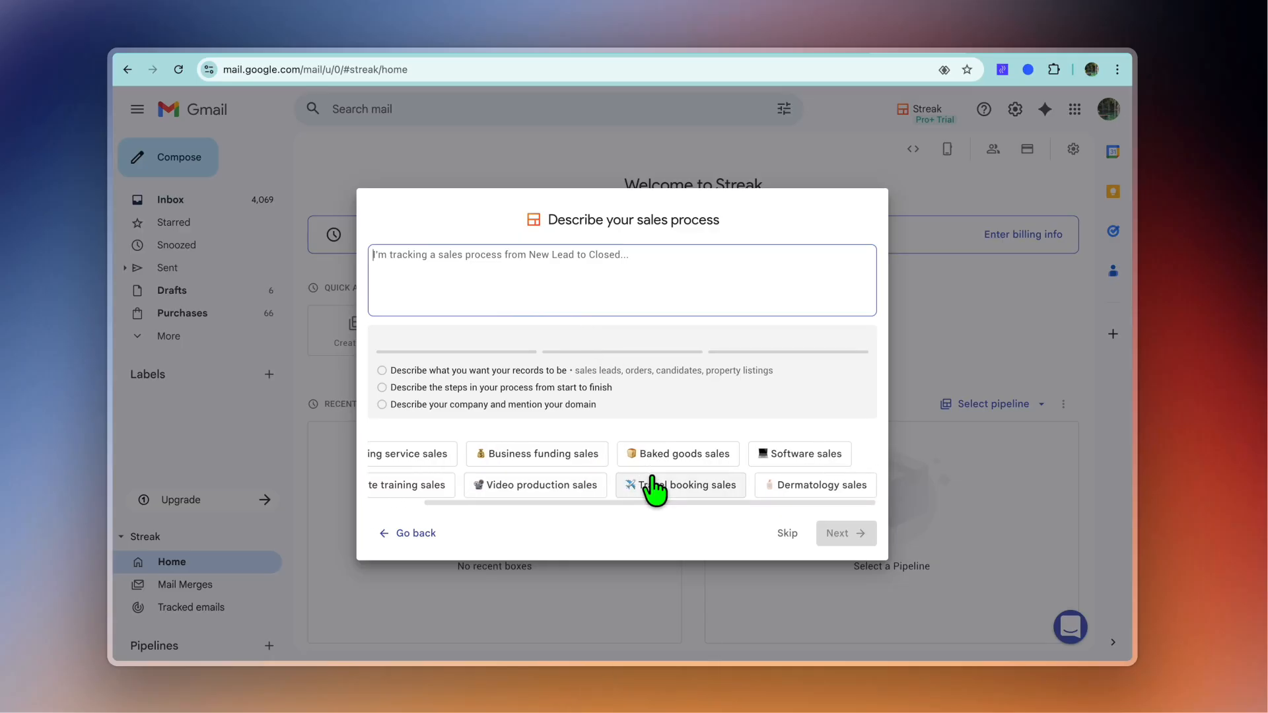
pyautogui.hscroll(-3, 654, 490)
pyautogui.hscroll(3, 651, 487)
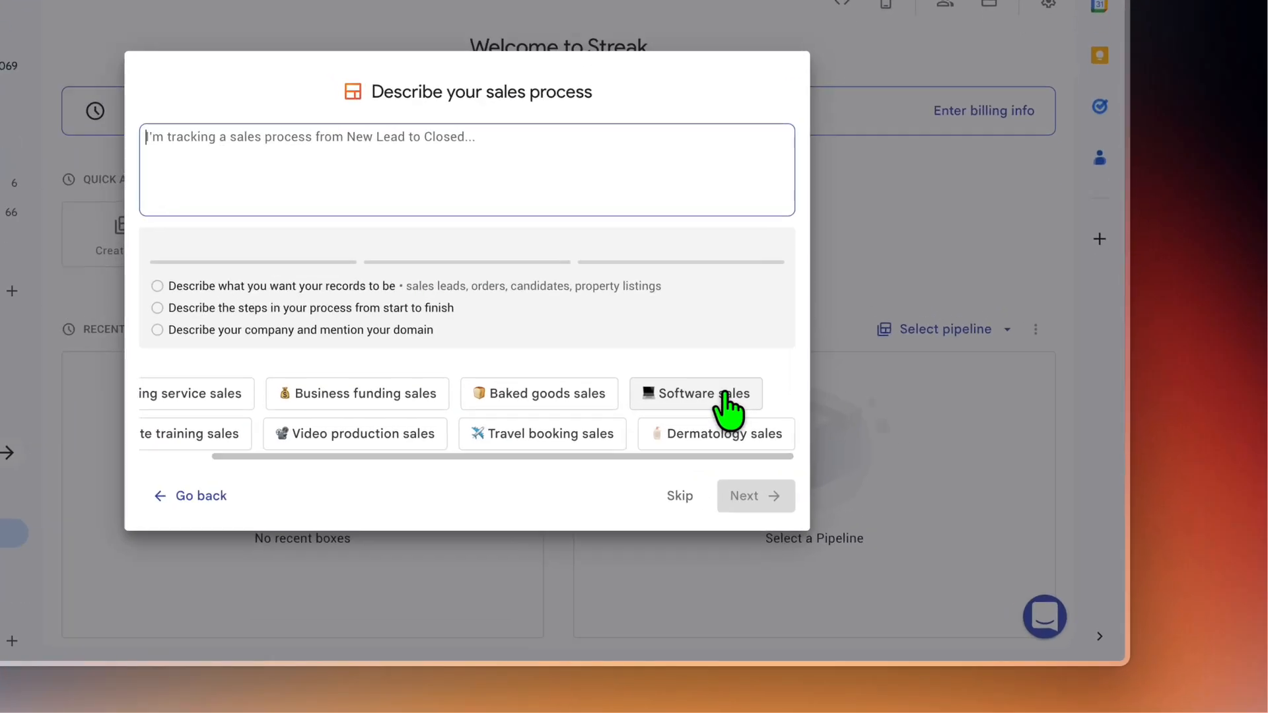
pyautogui.click(724, 393)
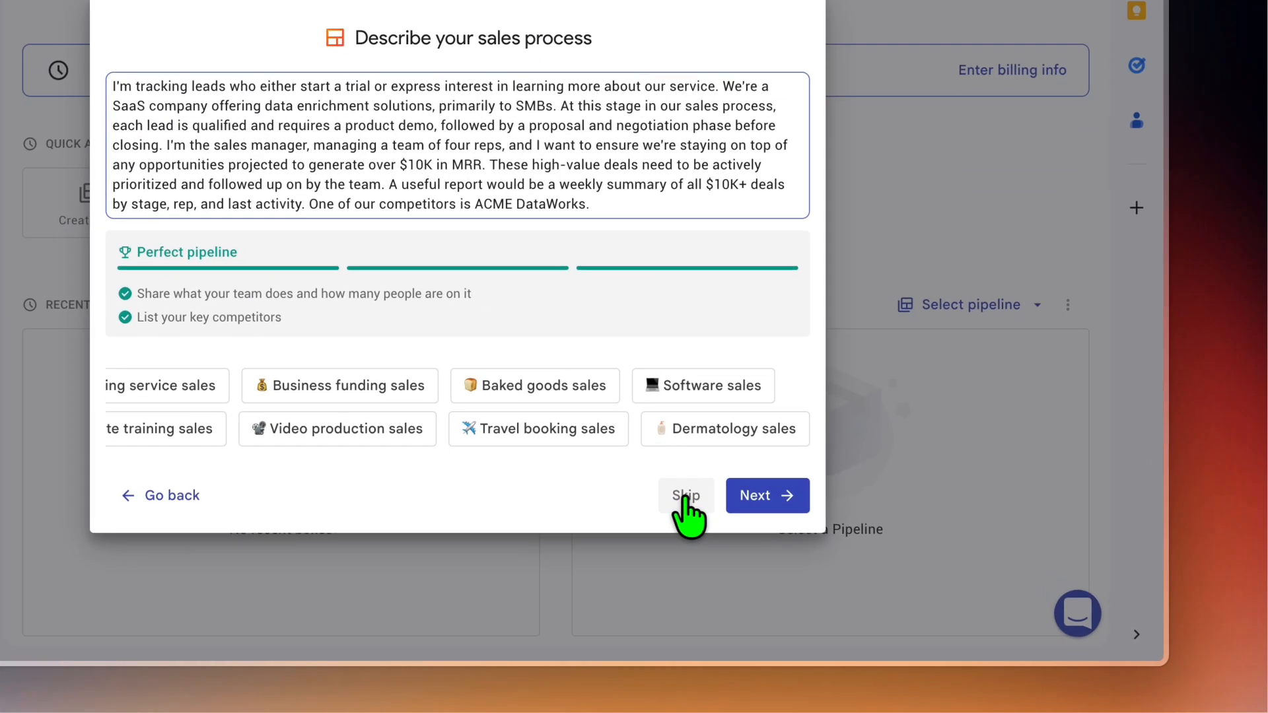
pyautogui.click(786, 542)
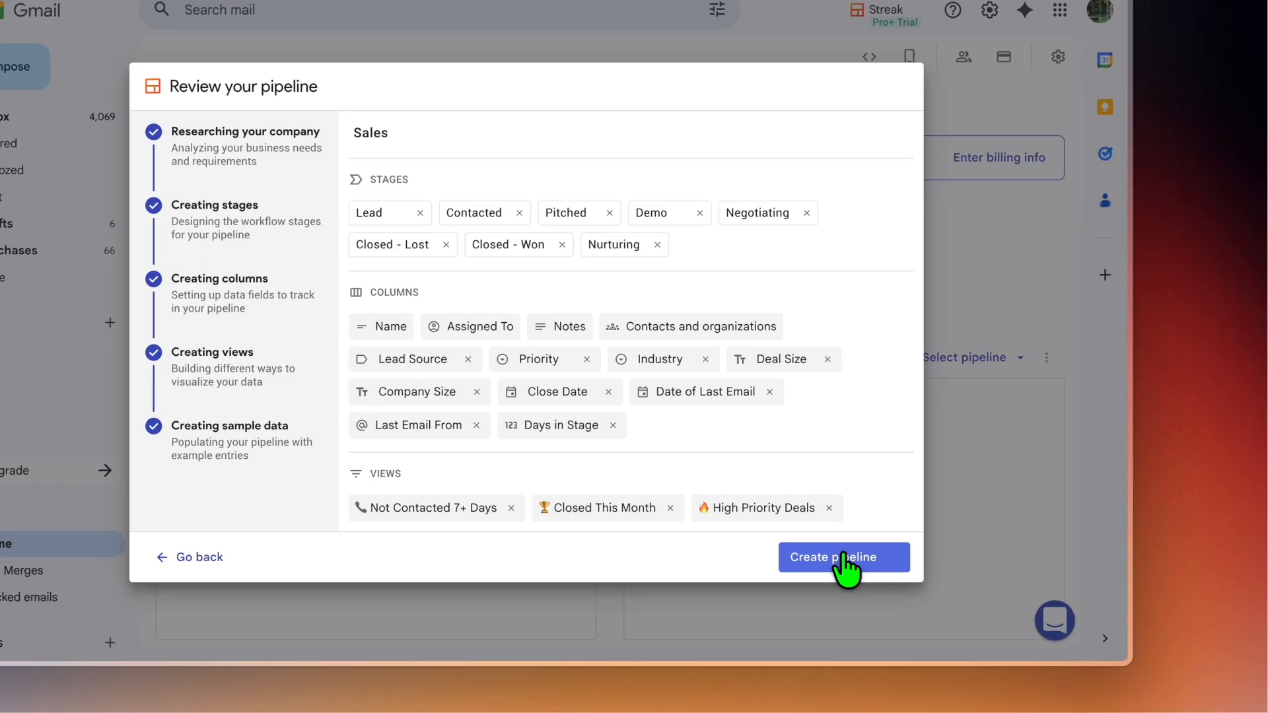
pyautogui.click(891, 574)
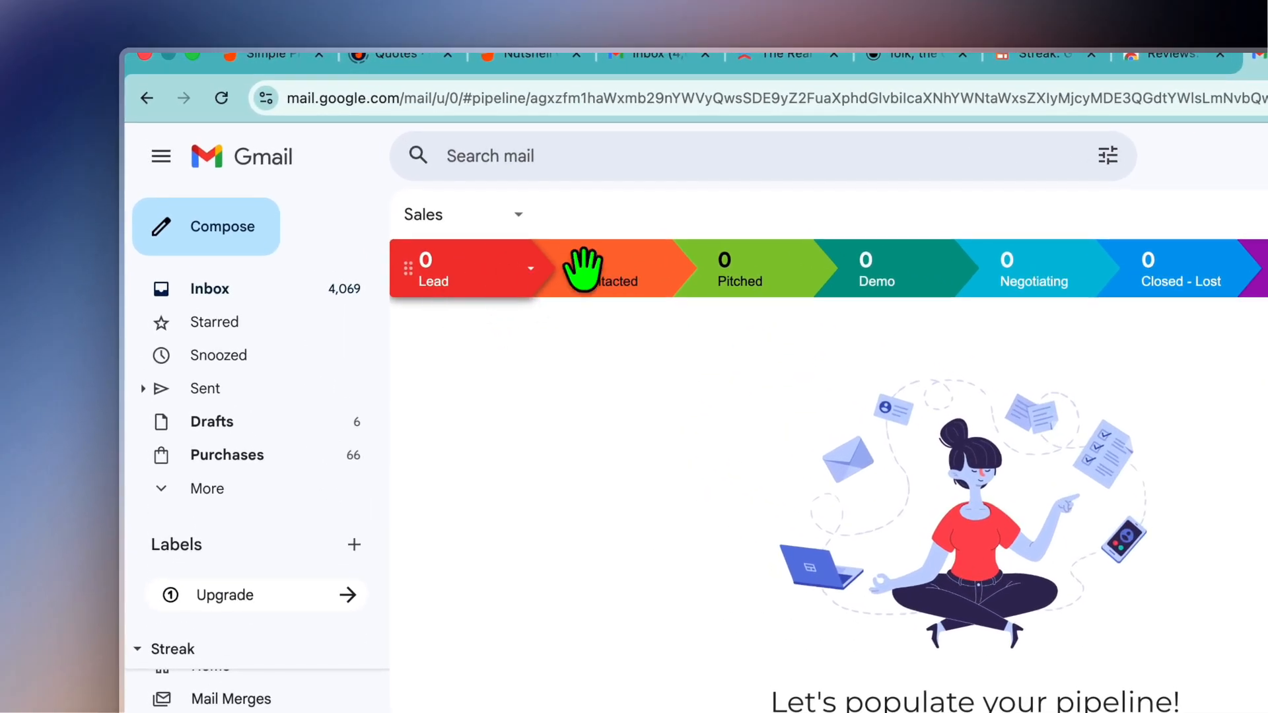
# Step: View the options available for the Contacted stage of the Sales pipeline
pyautogui.click(670, 276)
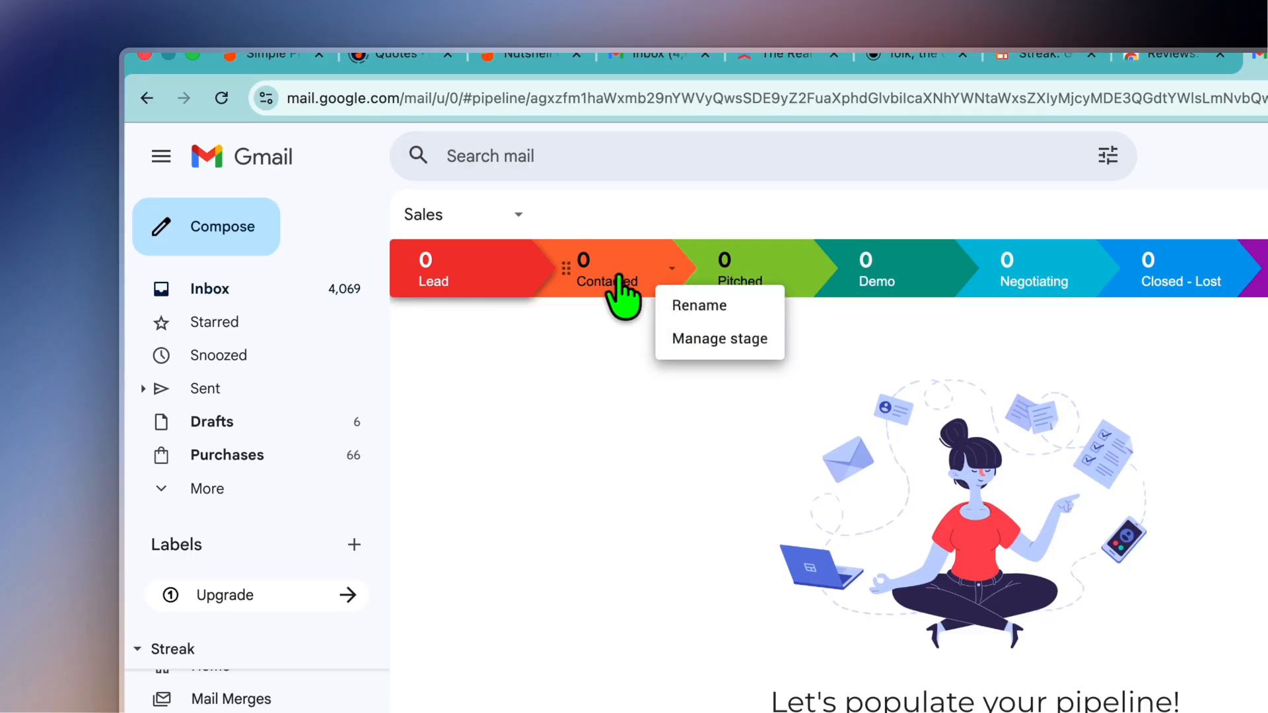
pyautogui.click(705, 306)
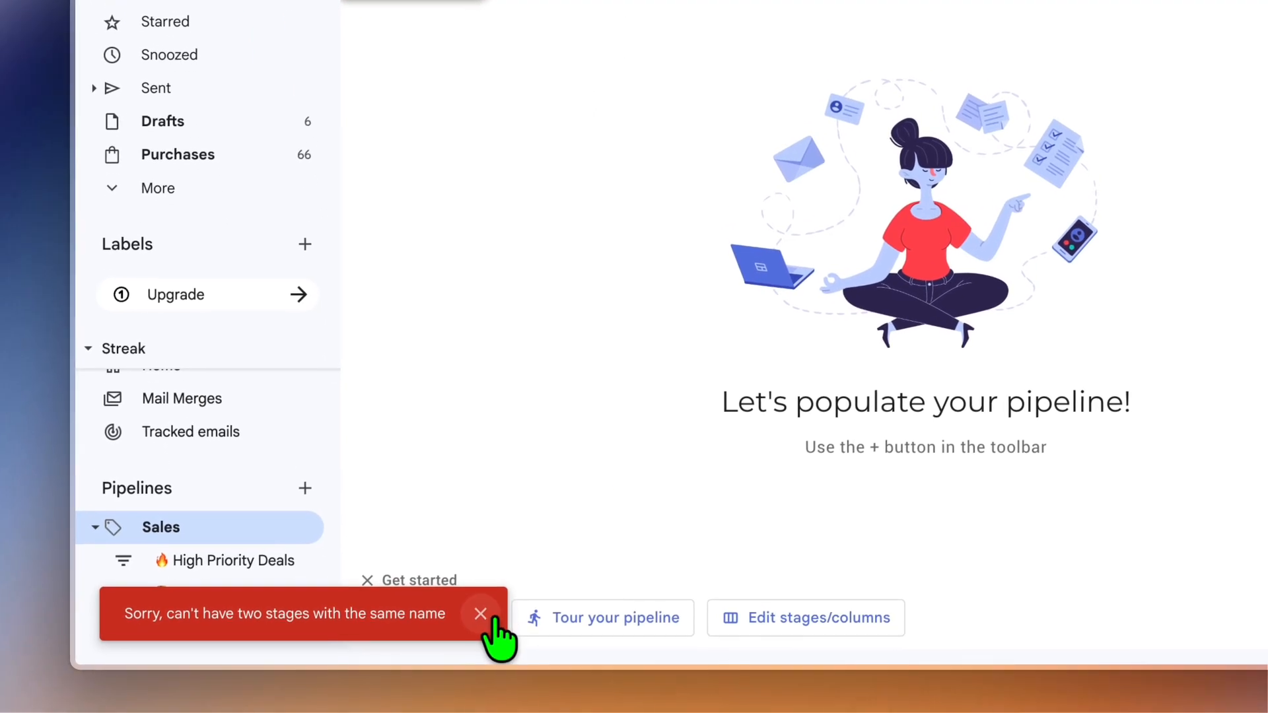
pyautogui.click(482, 654)
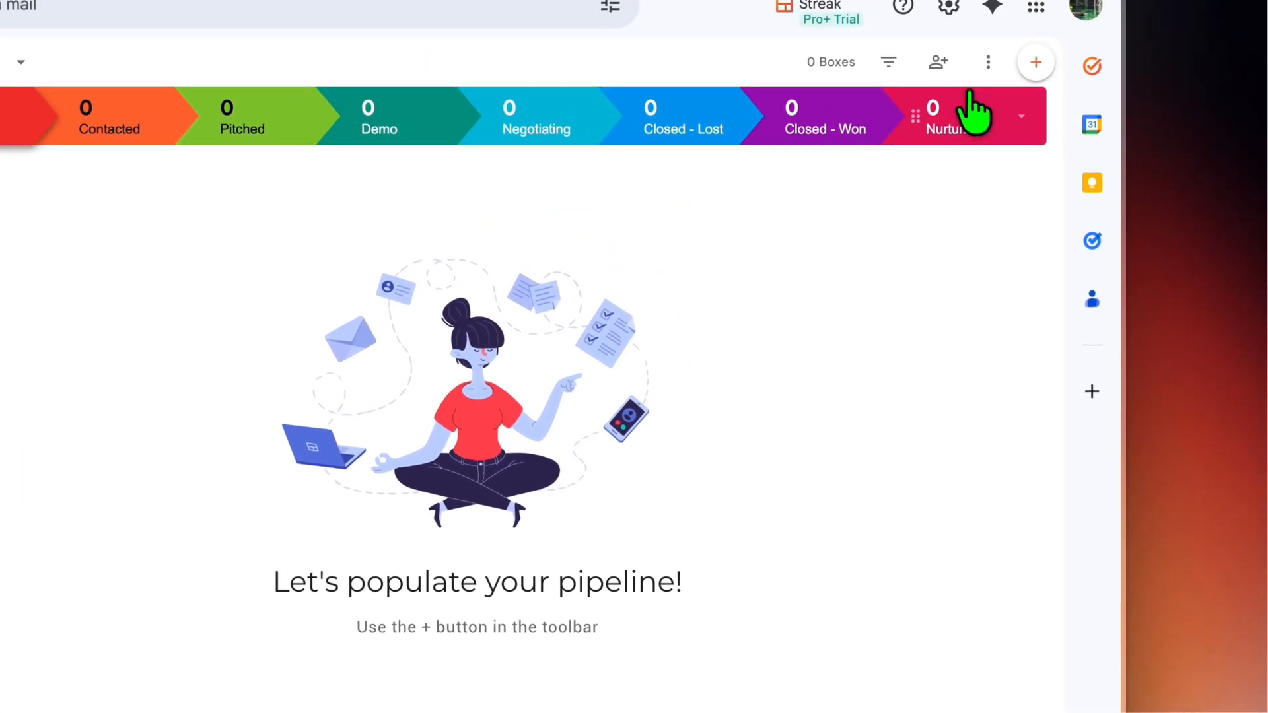
# Step: Review the list of stages in the Sales pipeline's settings and close it without changes
pyautogui.click(1052, 29)
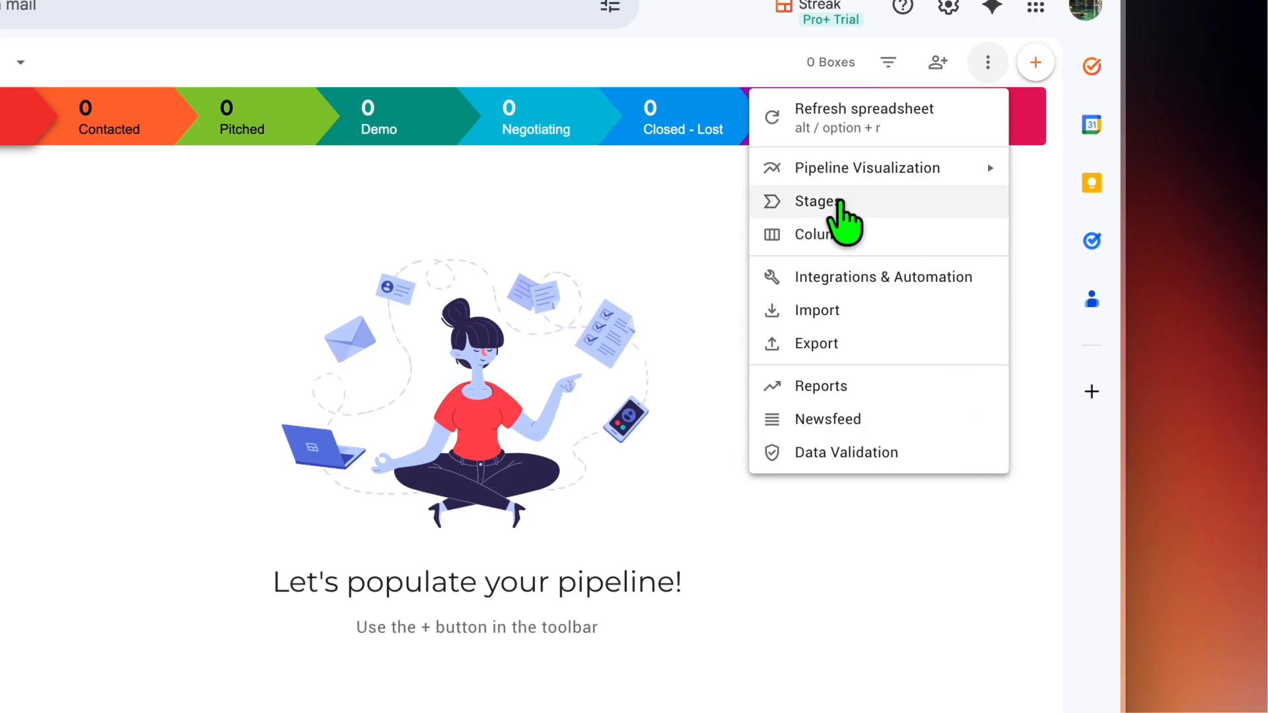
pyautogui.click(847, 203)
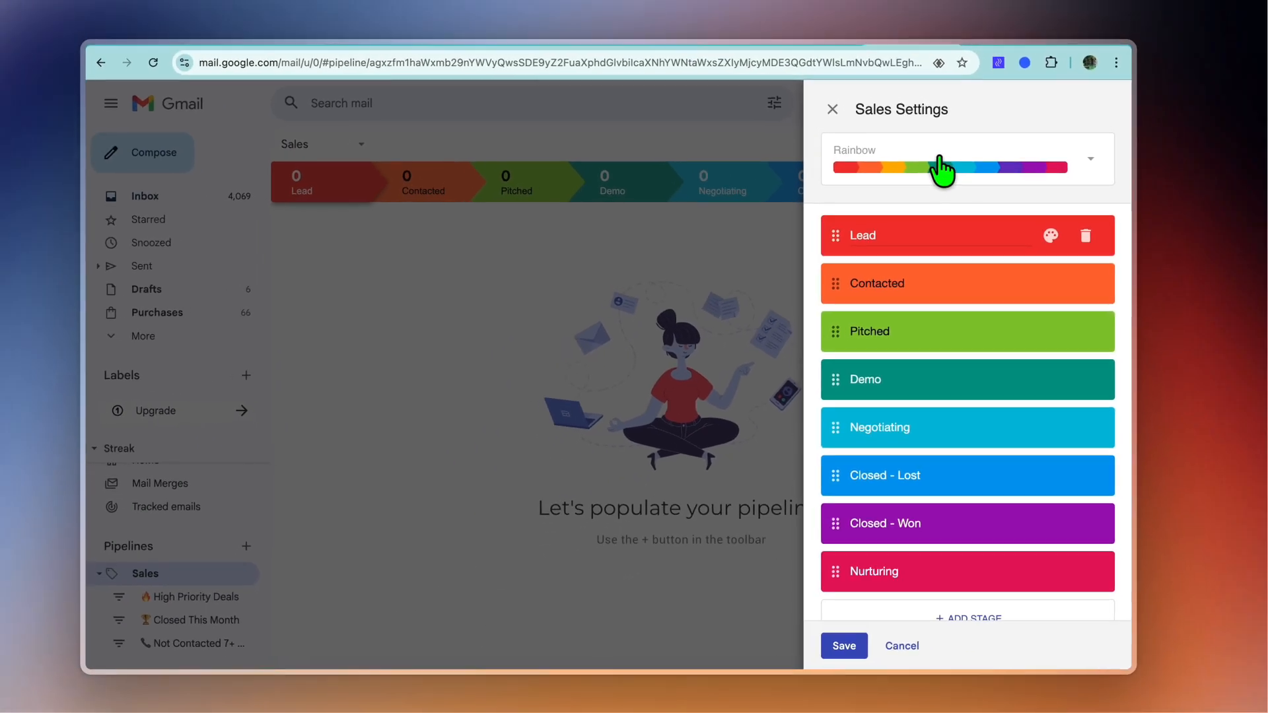
pyautogui.scroll(-1, 933, 282)
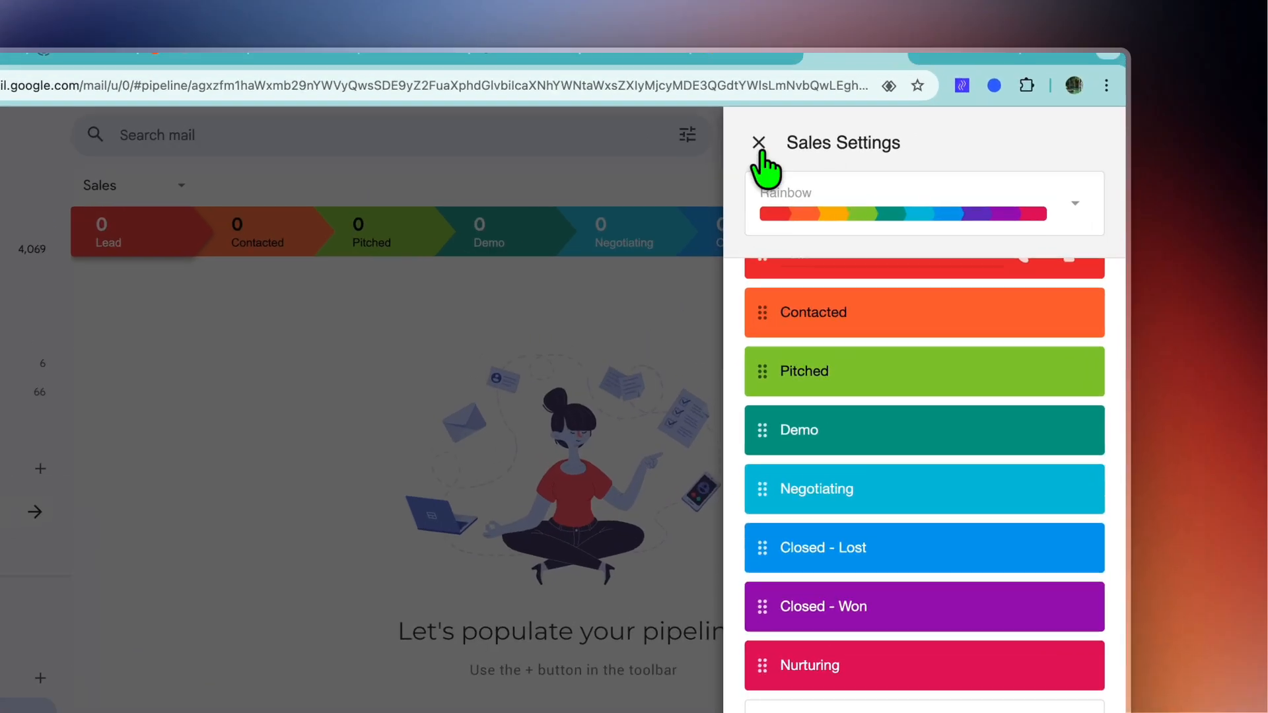
pyautogui.click(841, 115)
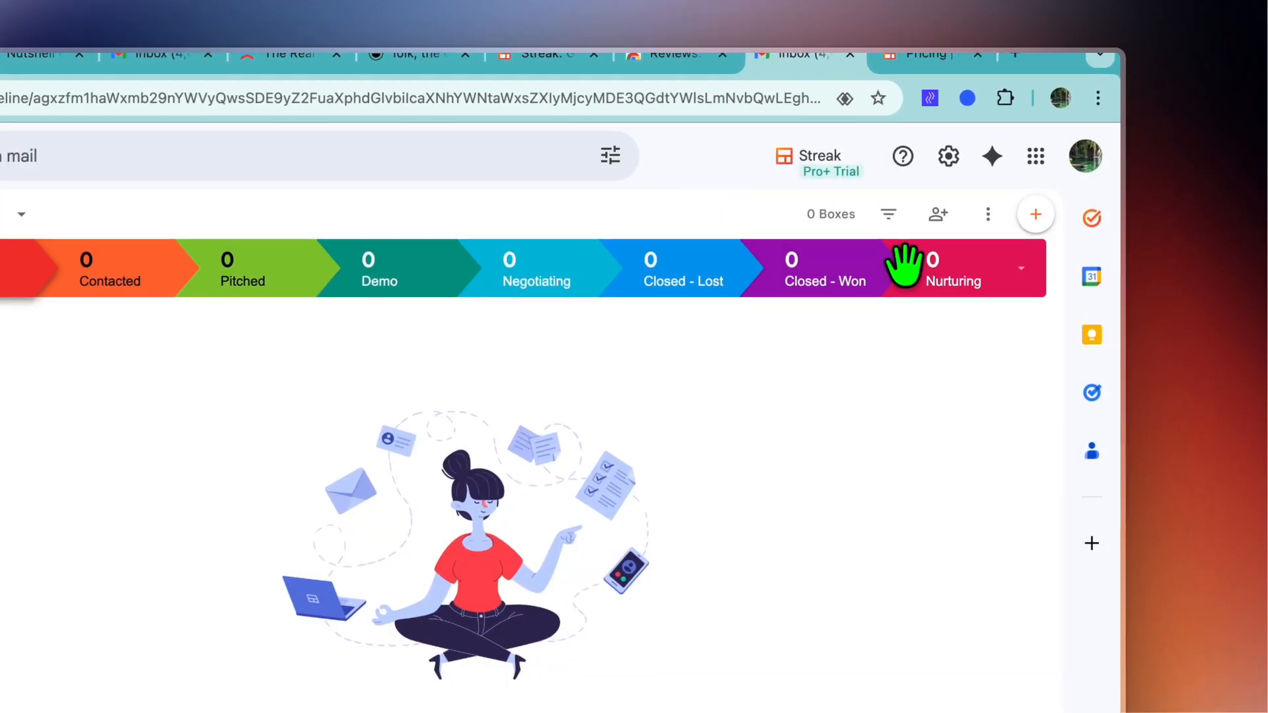
# Step: Look over the pipeline's other options, such as columns, integrations, import, export and reports
pyautogui.click(987, 214)
pyautogui.moveTo(954, 322)
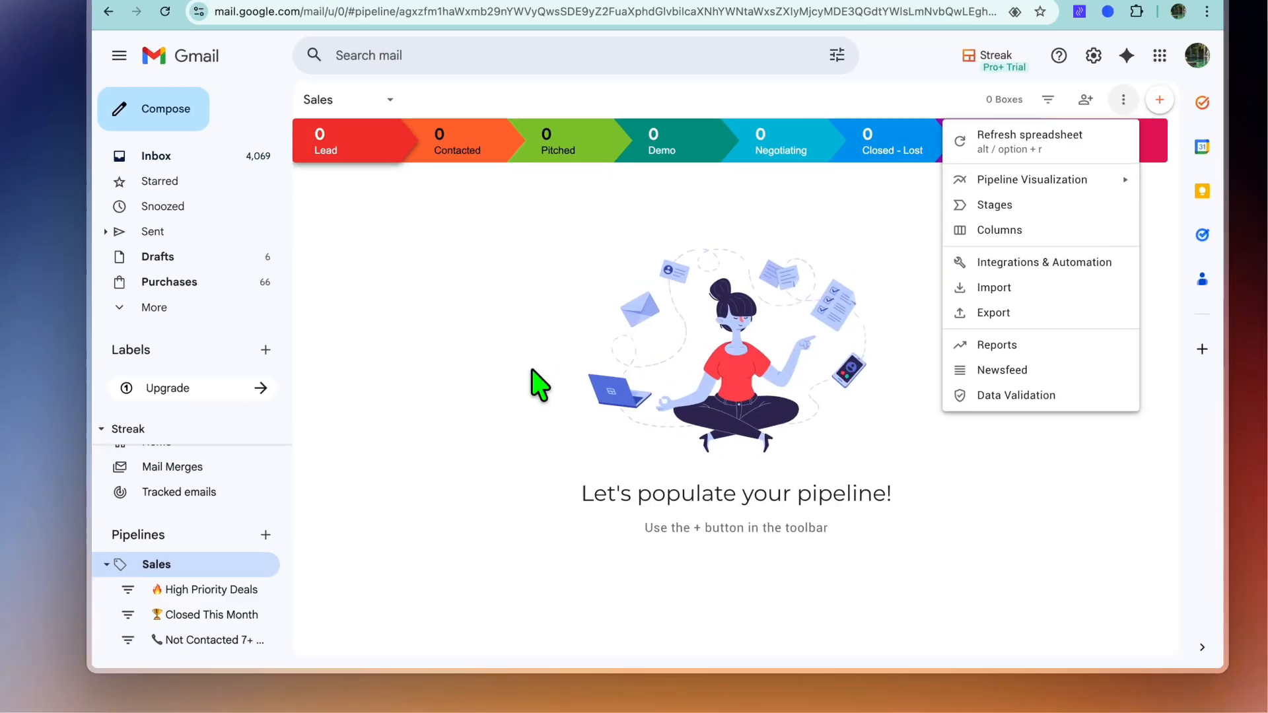
pyautogui.click(511, 395)
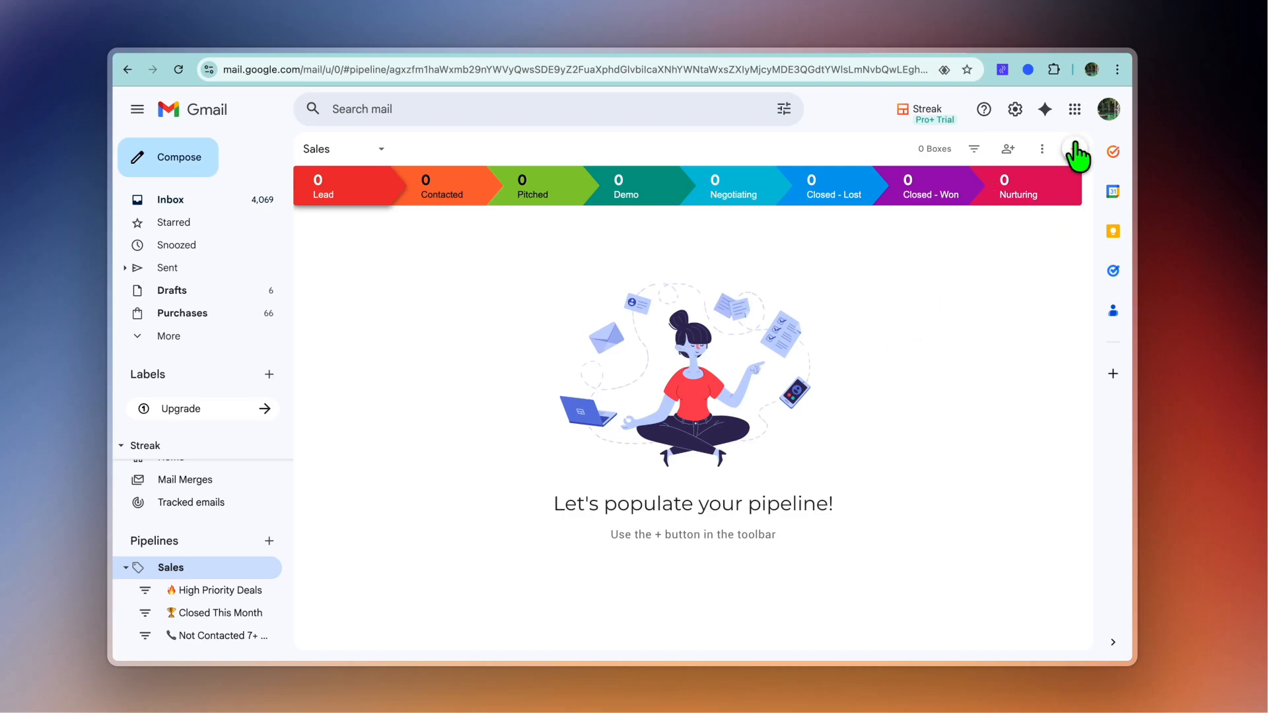
# Step: Use Quick add to put the first suggested recent contact into the Sales pipeline
pyautogui.click(1076, 154)
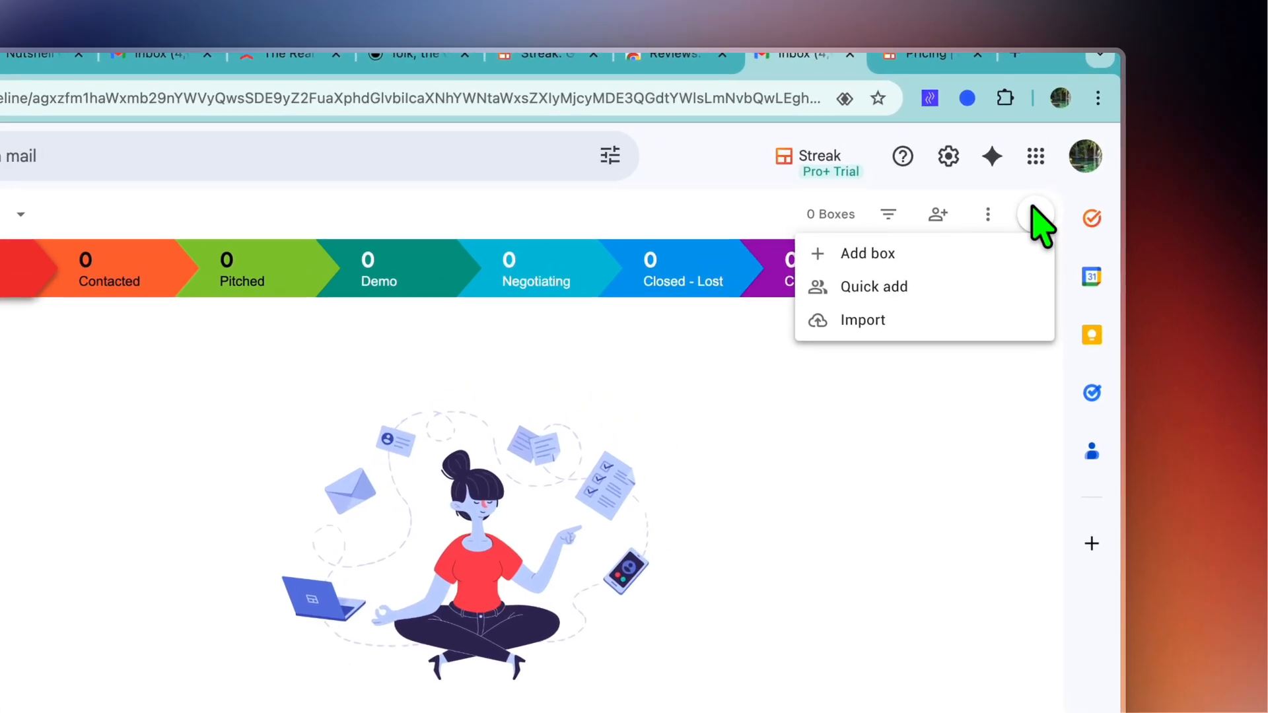
pyautogui.click(929, 291)
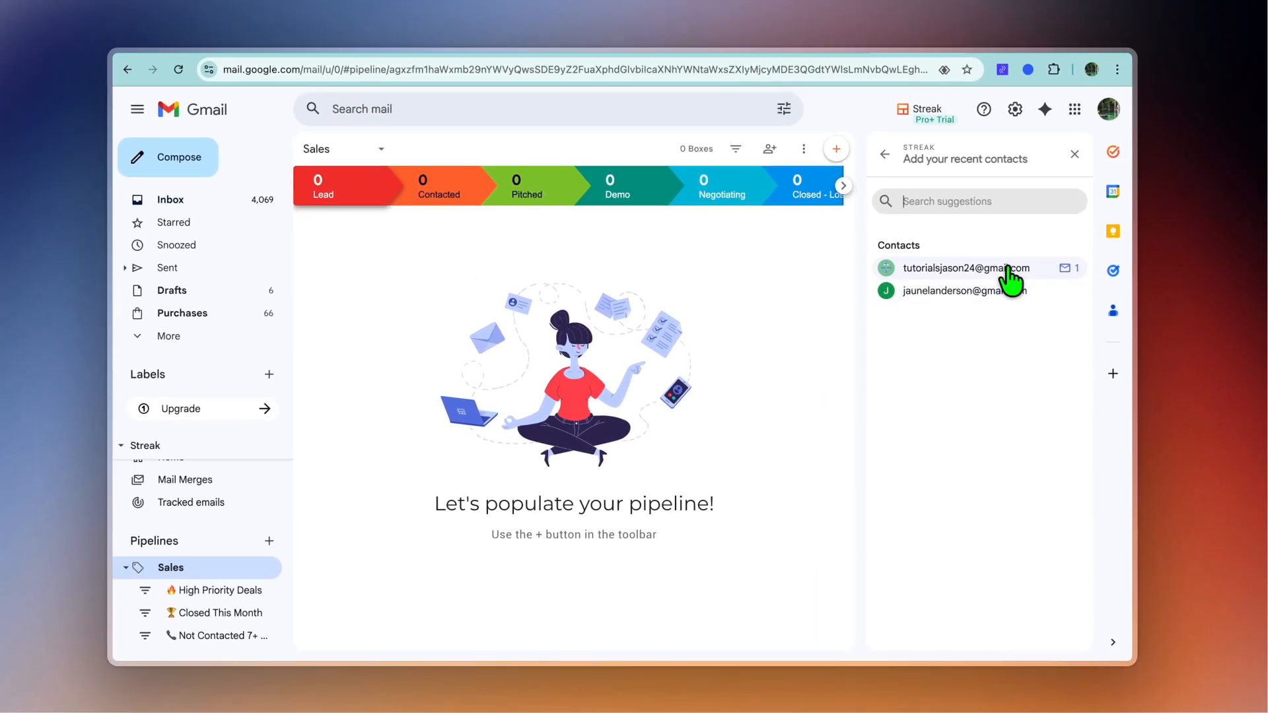
pyautogui.click(887, 268)
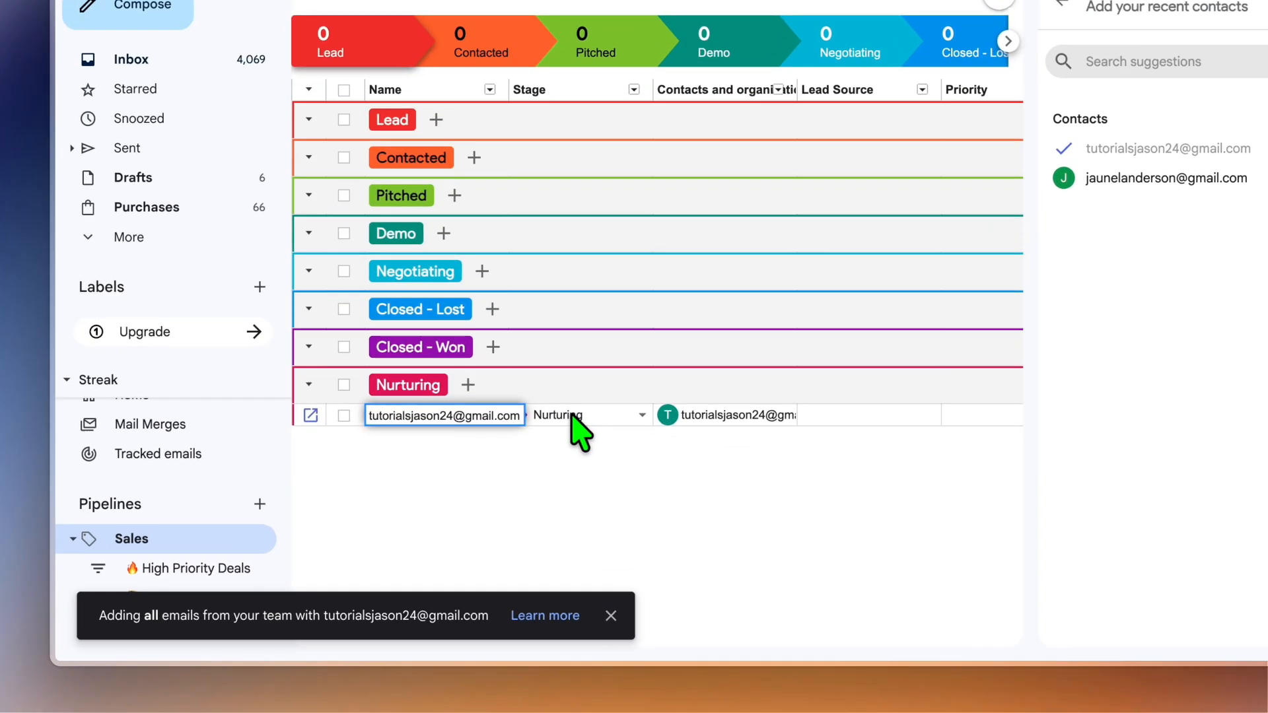
# Step: Change the newly added contact's stage to Contacted
pyautogui.click(495, 475)
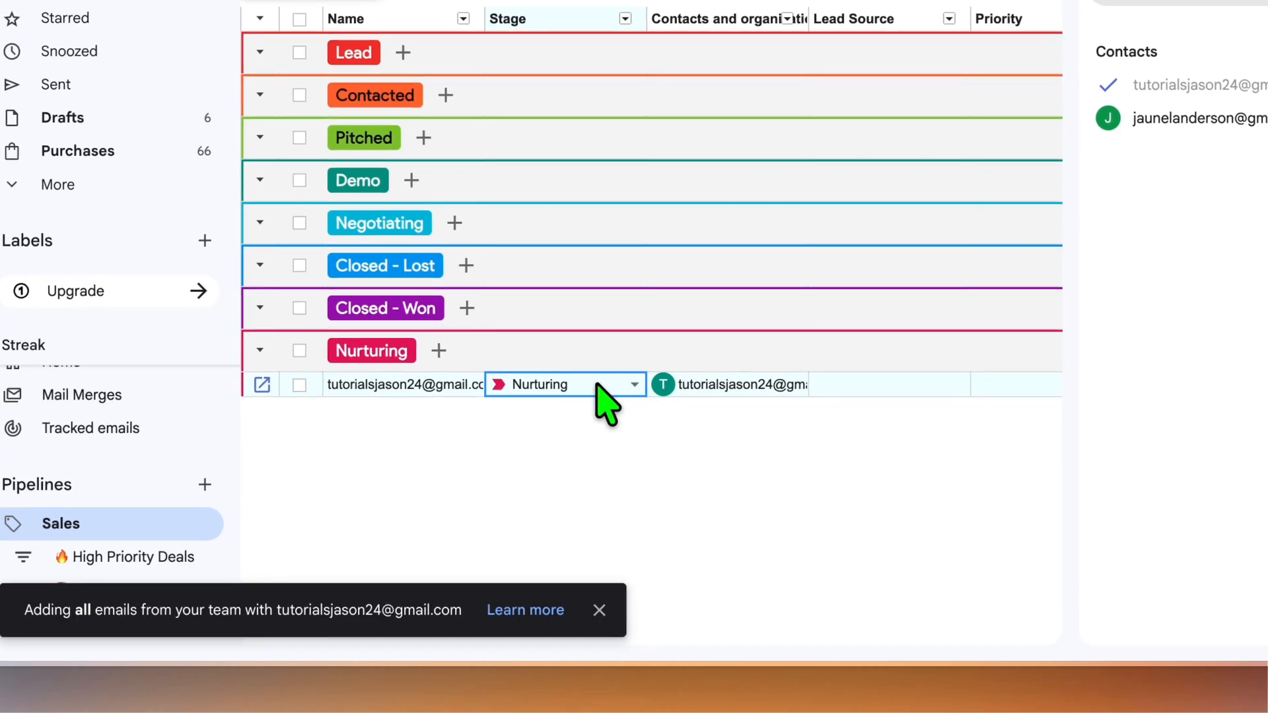
pyautogui.click(601, 386)
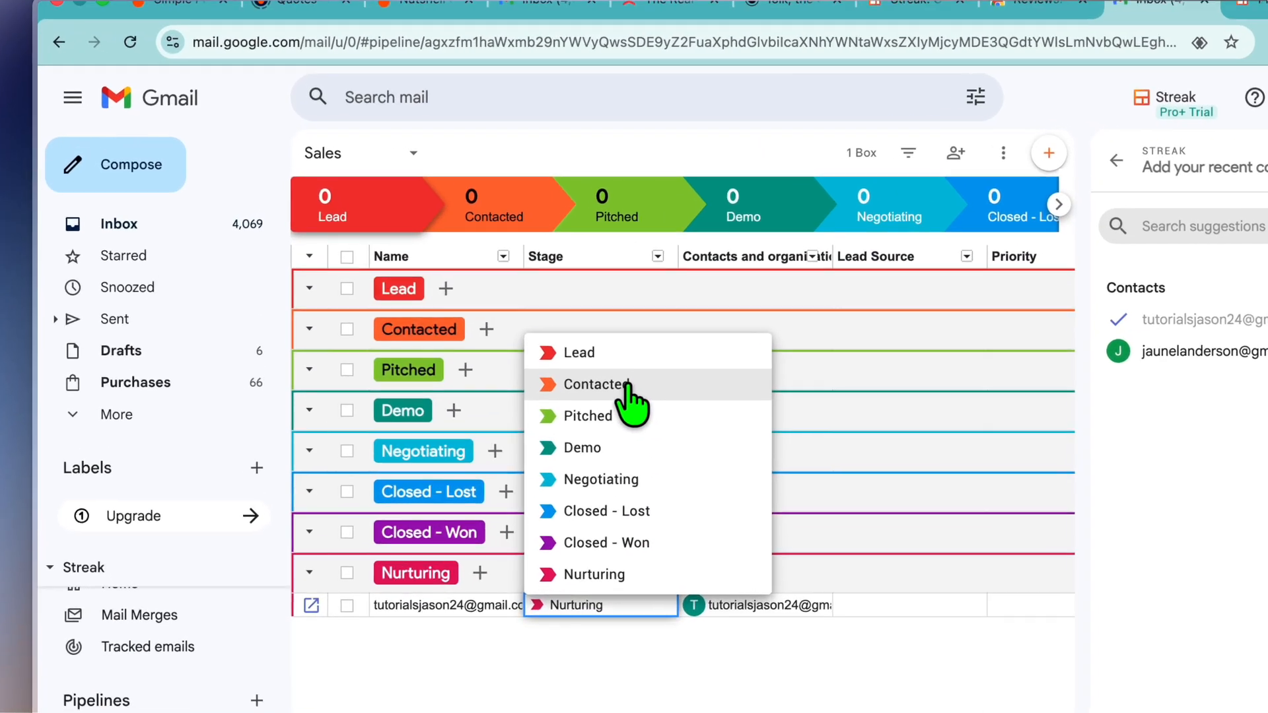
pyautogui.click(529, 315)
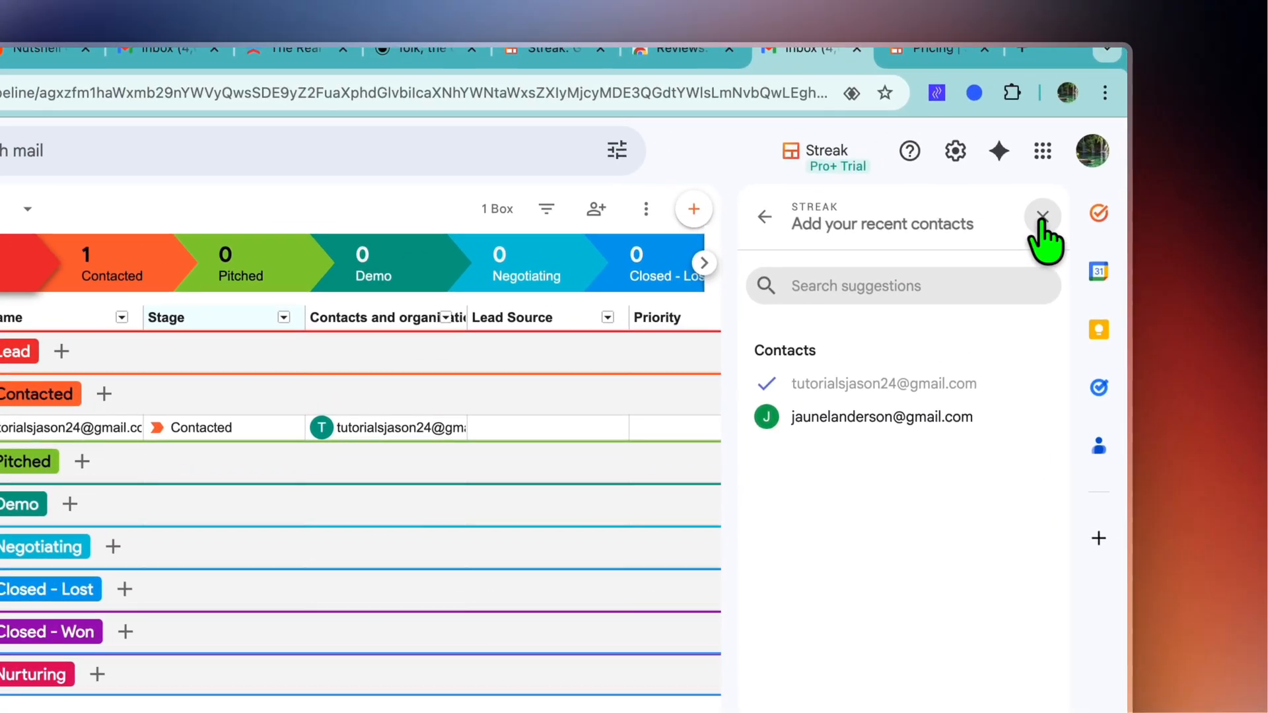
# Step: Close the recent contacts suggestions and open the Gmail inbox
pyautogui.click(1134, 147)
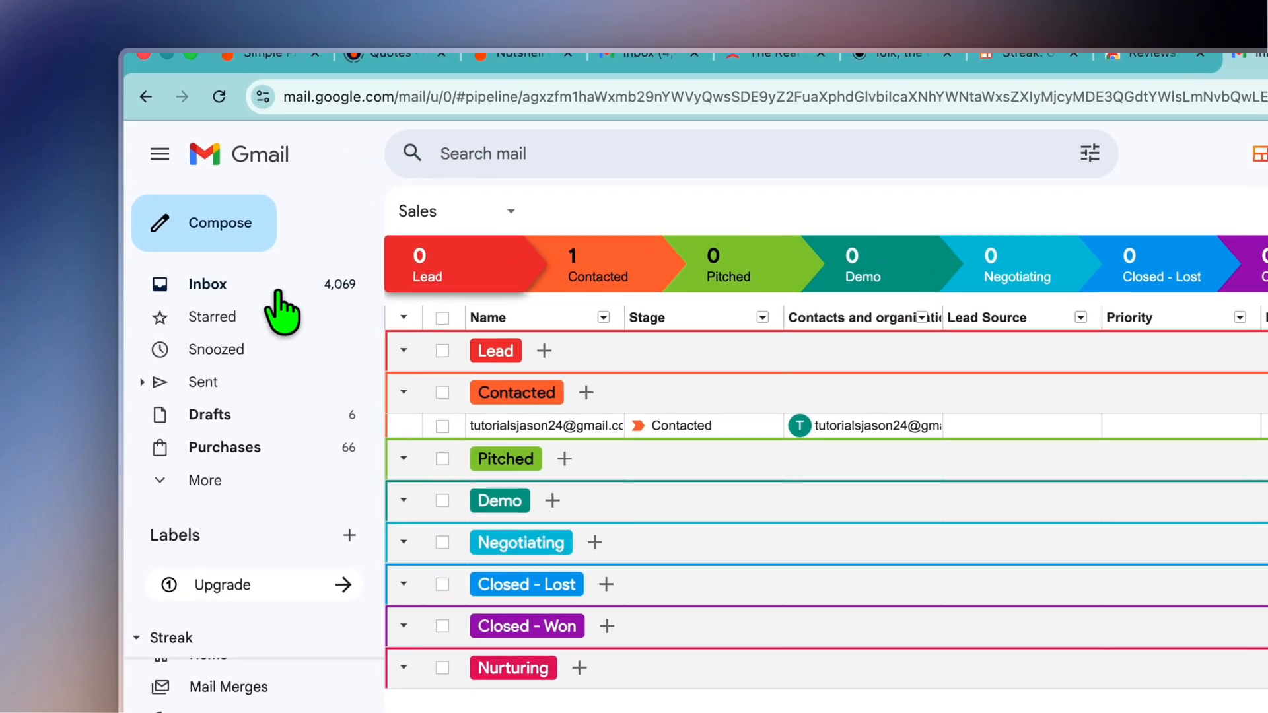
pyautogui.click(211, 202)
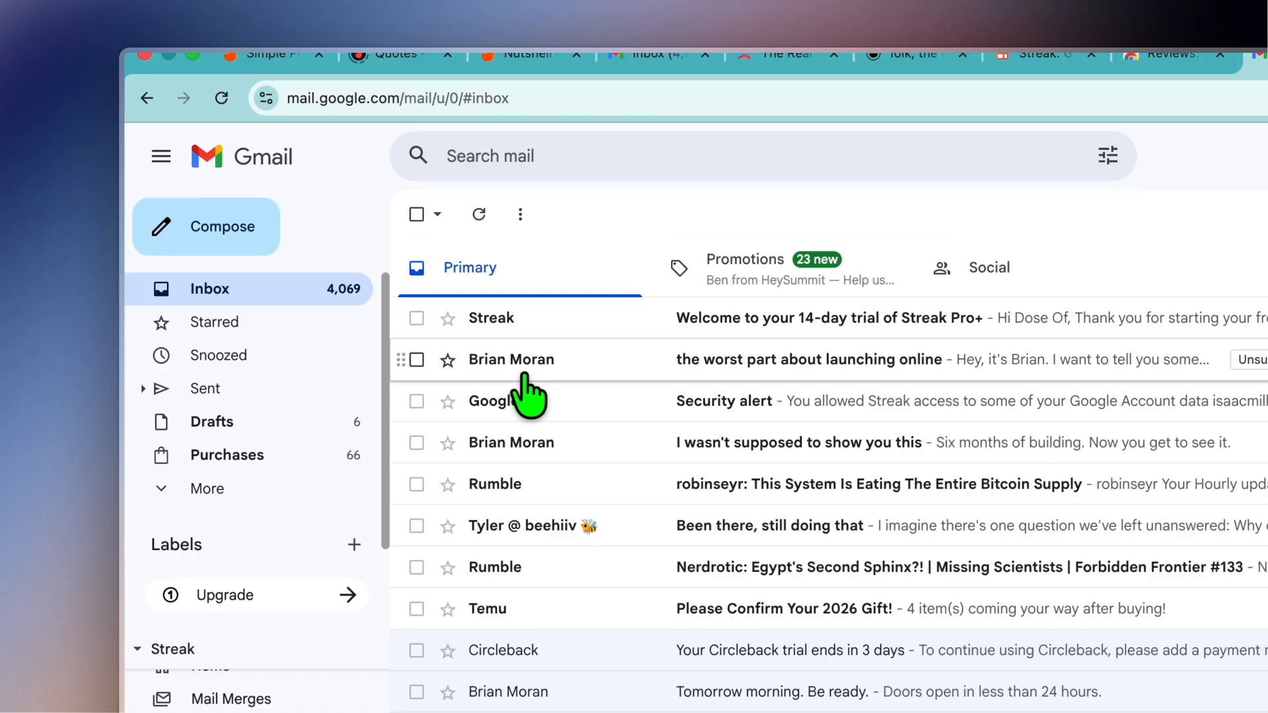
pyautogui.click(618, 377)
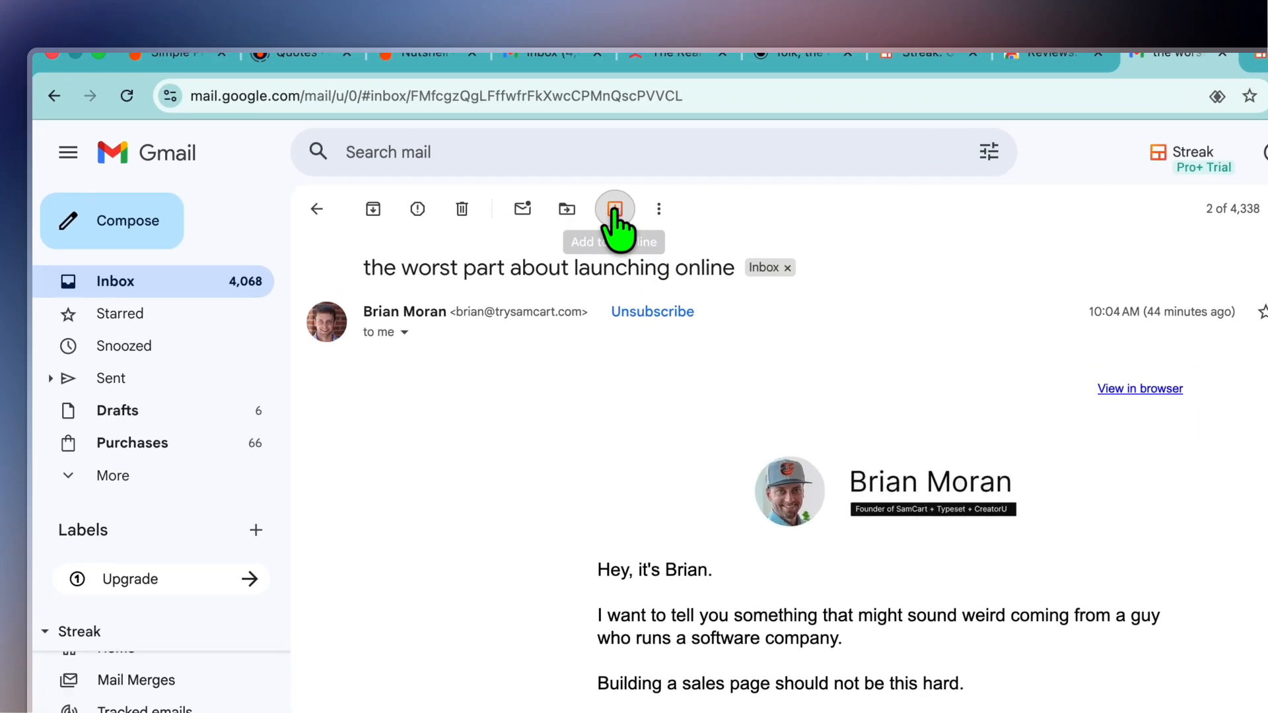
pyautogui.click(522, 150)
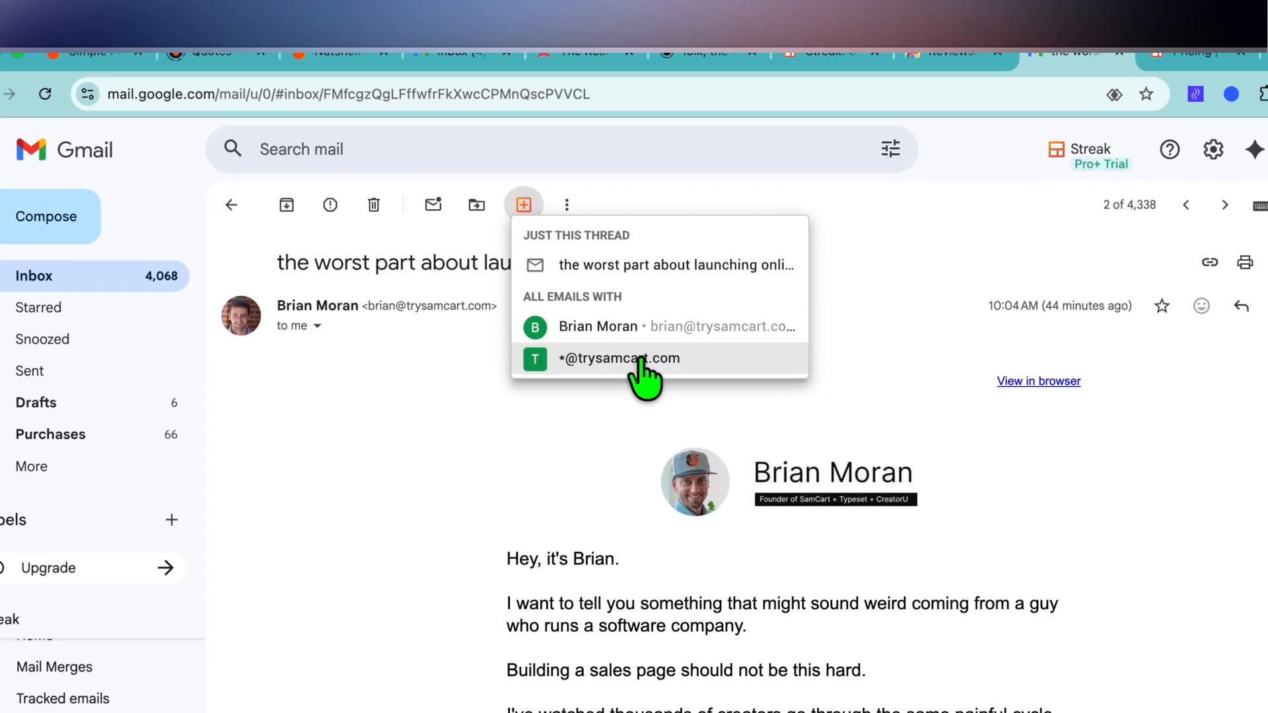
pyautogui.click(604, 259)
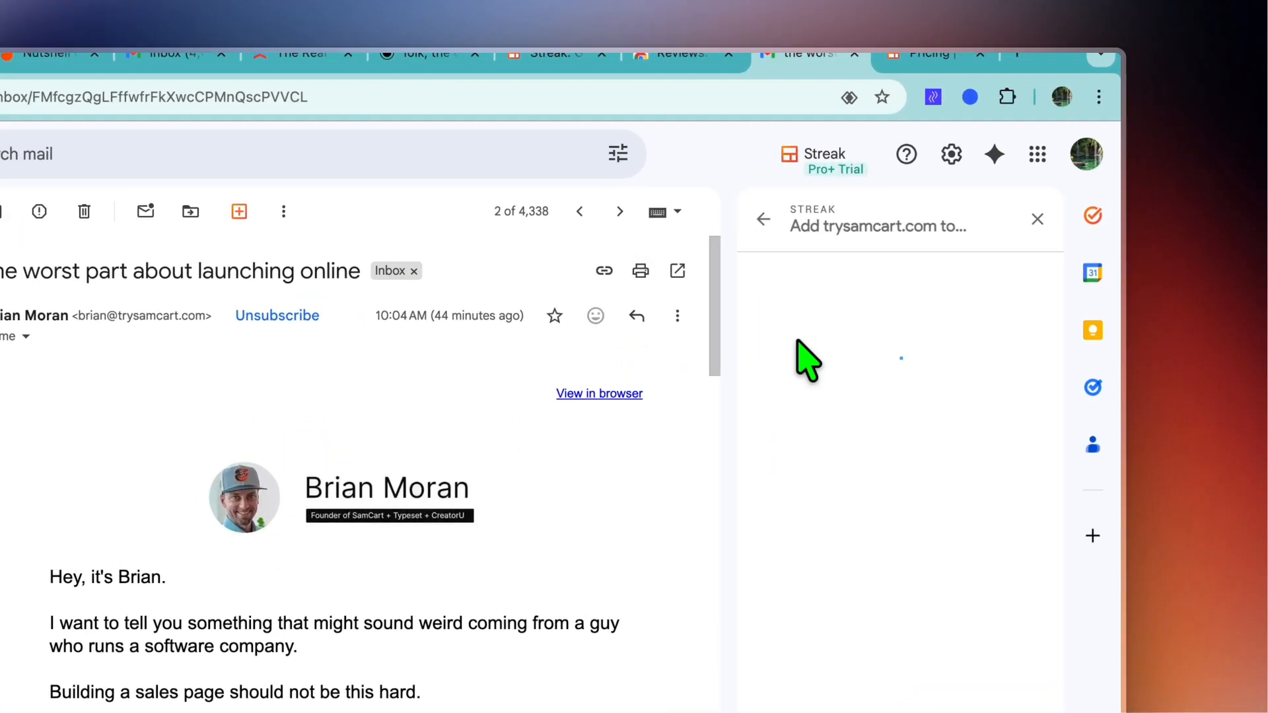
pyautogui.click(908, 243)
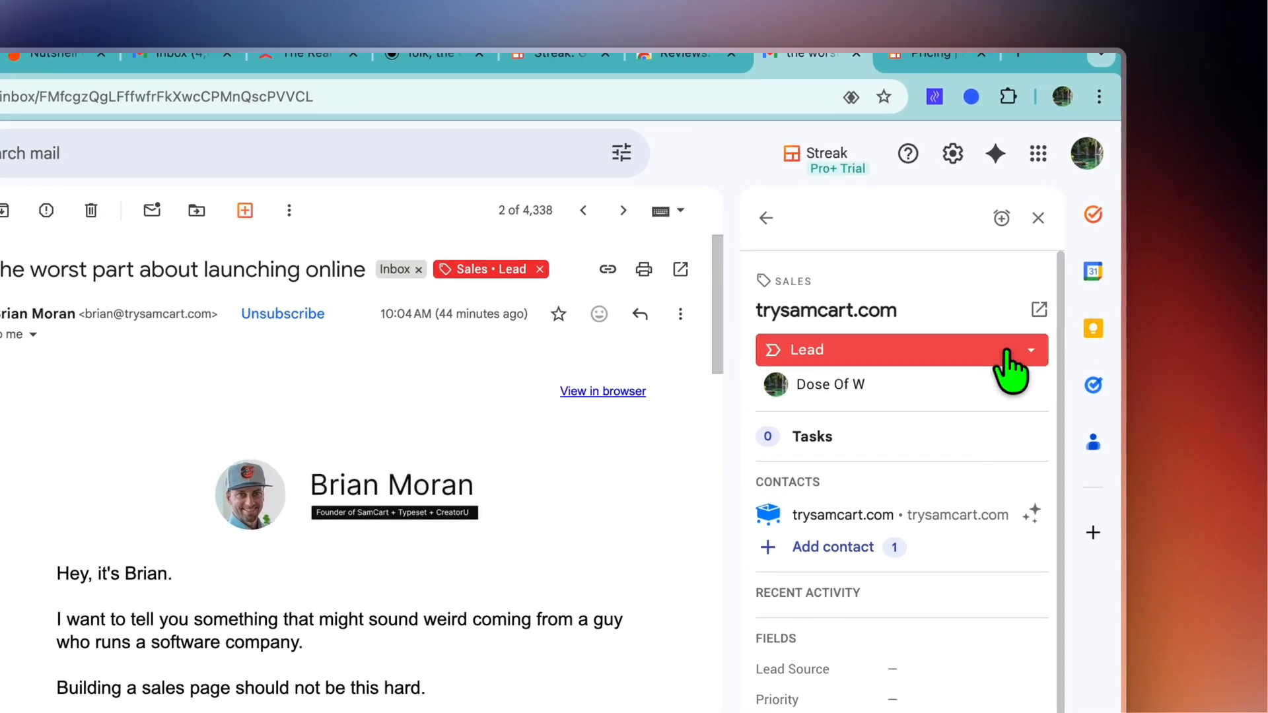
# Step: Move the trysamcart.com box to the Contacted stage and on to the Pitched stage
pyautogui.click(1070, 247)
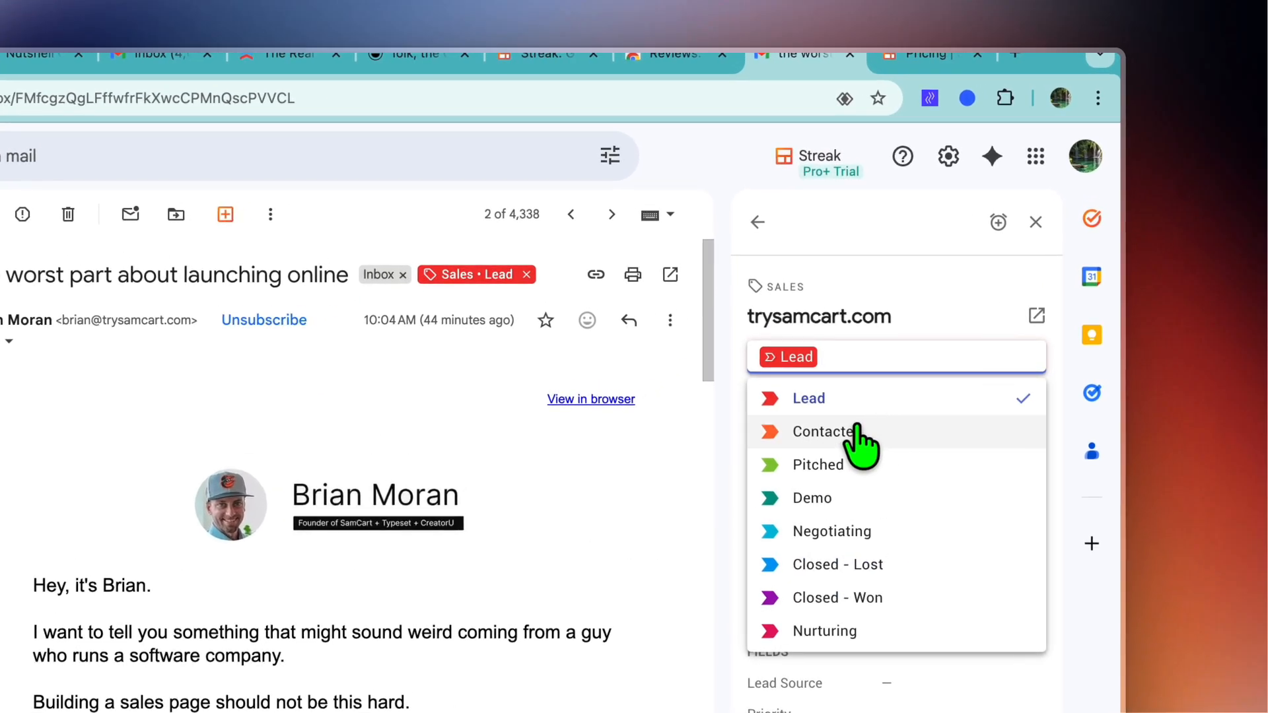
pyautogui.click(886, 434)
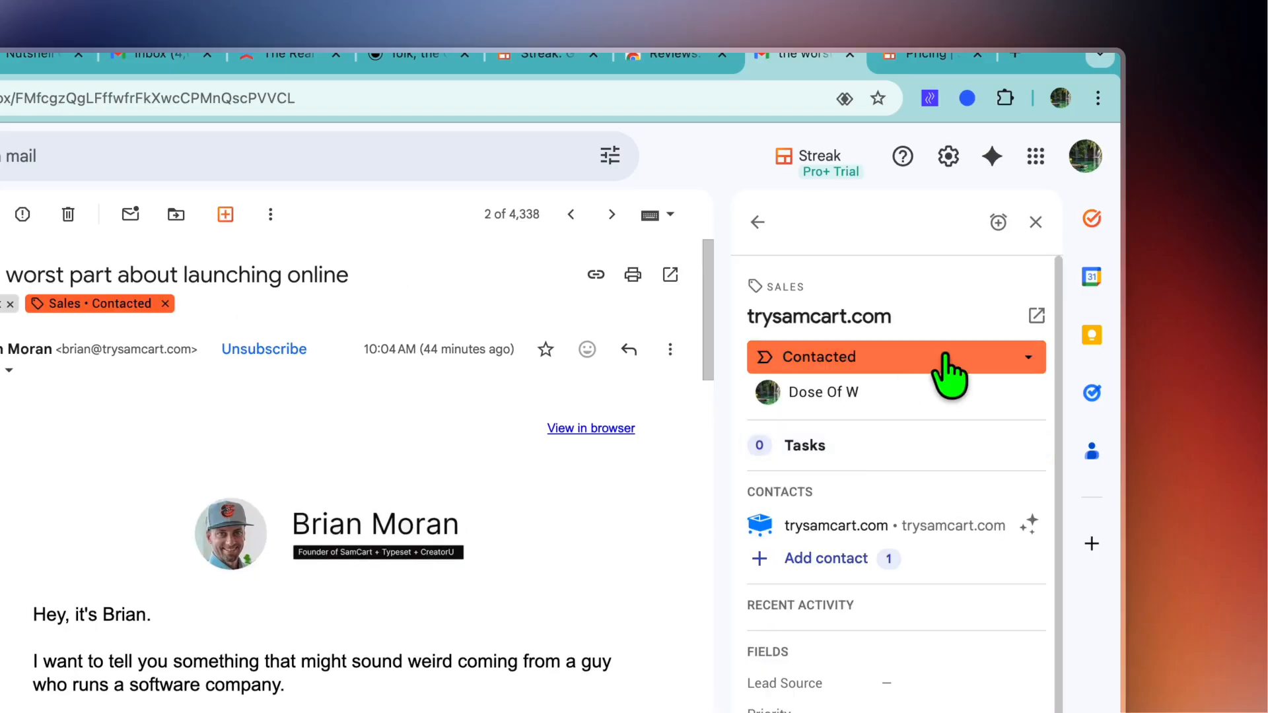
pyautogui.click(941, 356)
pyautogui.click(919, 464)
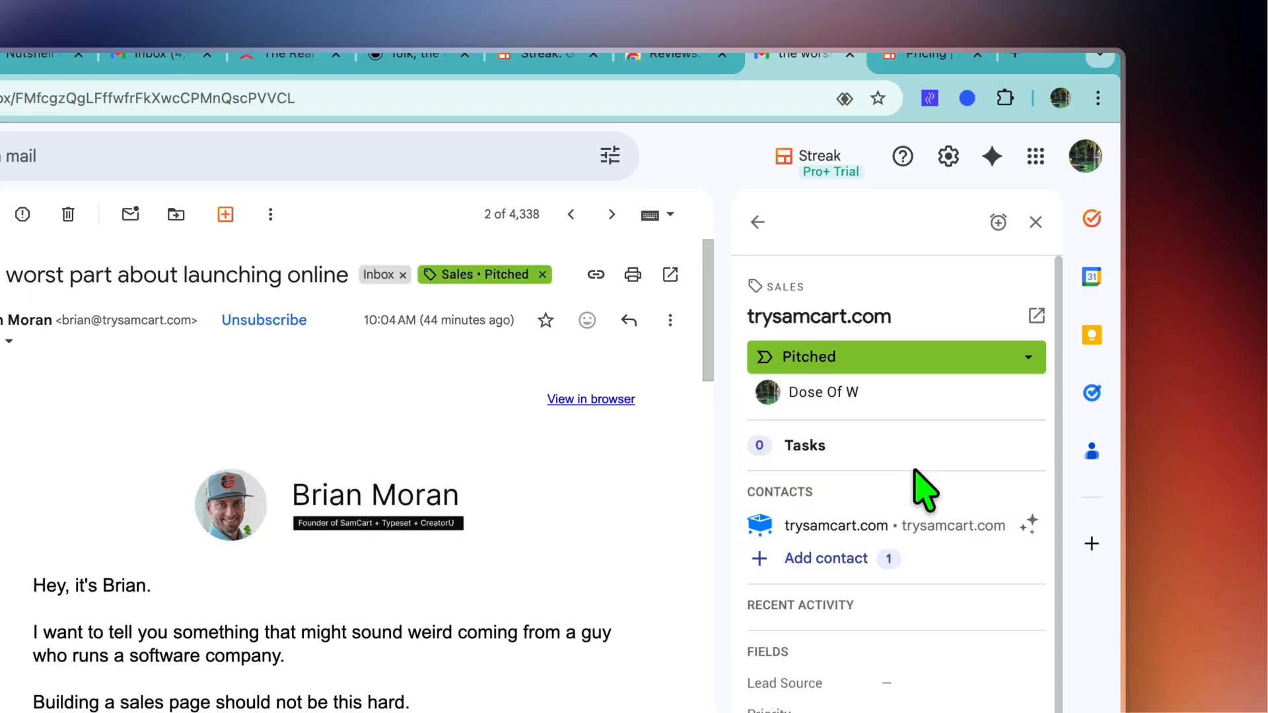
# Step: Check the options of the box's Lead Source and Industry fields and set its Priority to Medium
pyautogui.scroll(-3, 931, 455)
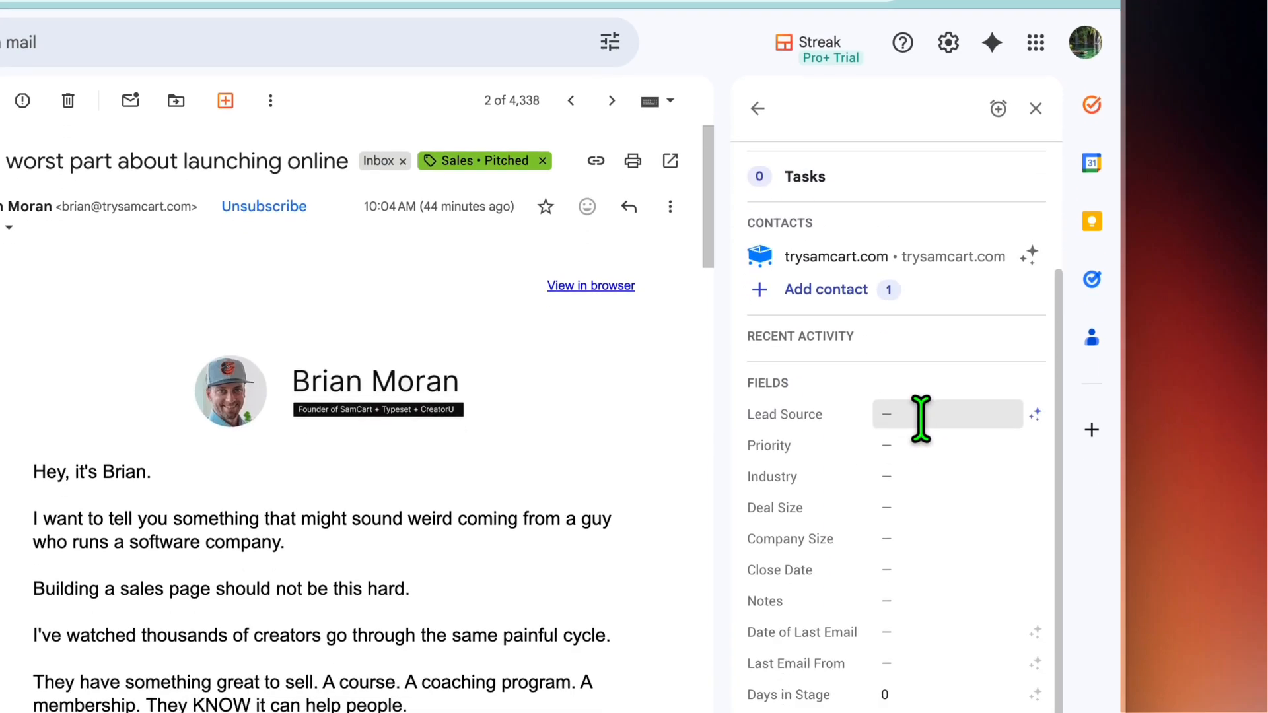
pyautogui.click(920, 414)
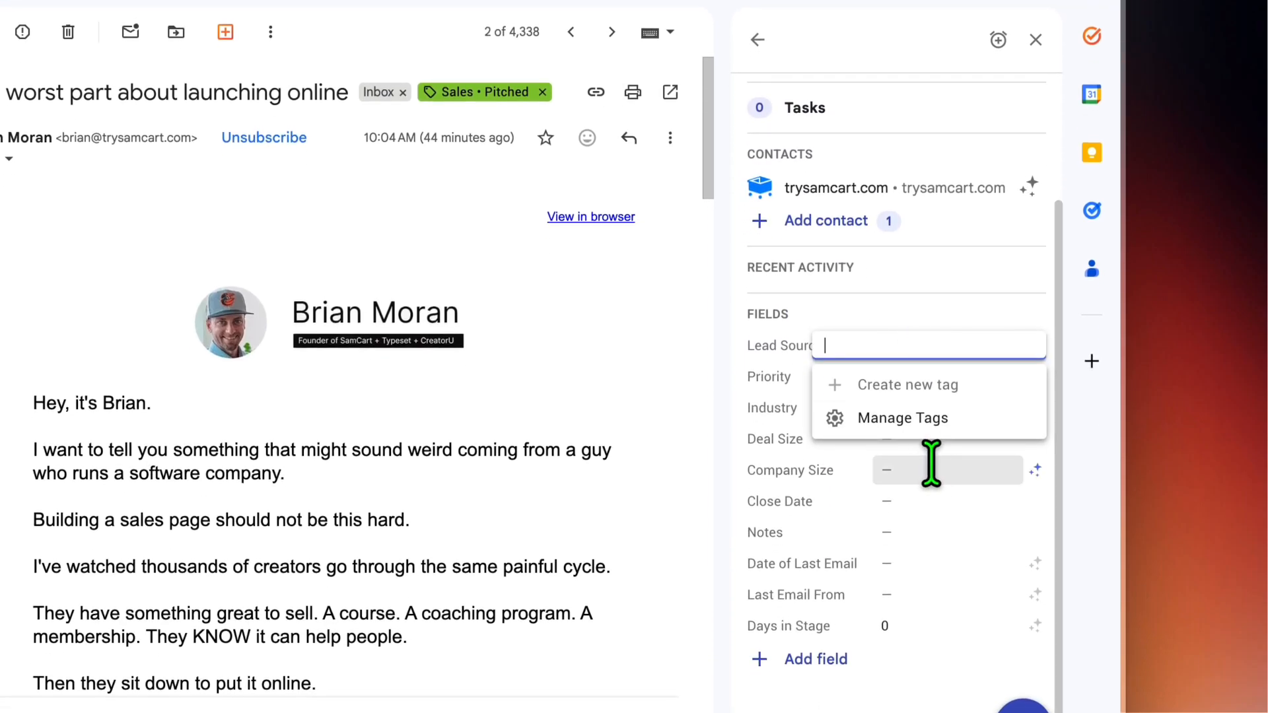
pyautogui.click(933, 467)
pyautogui.click(922, 373)
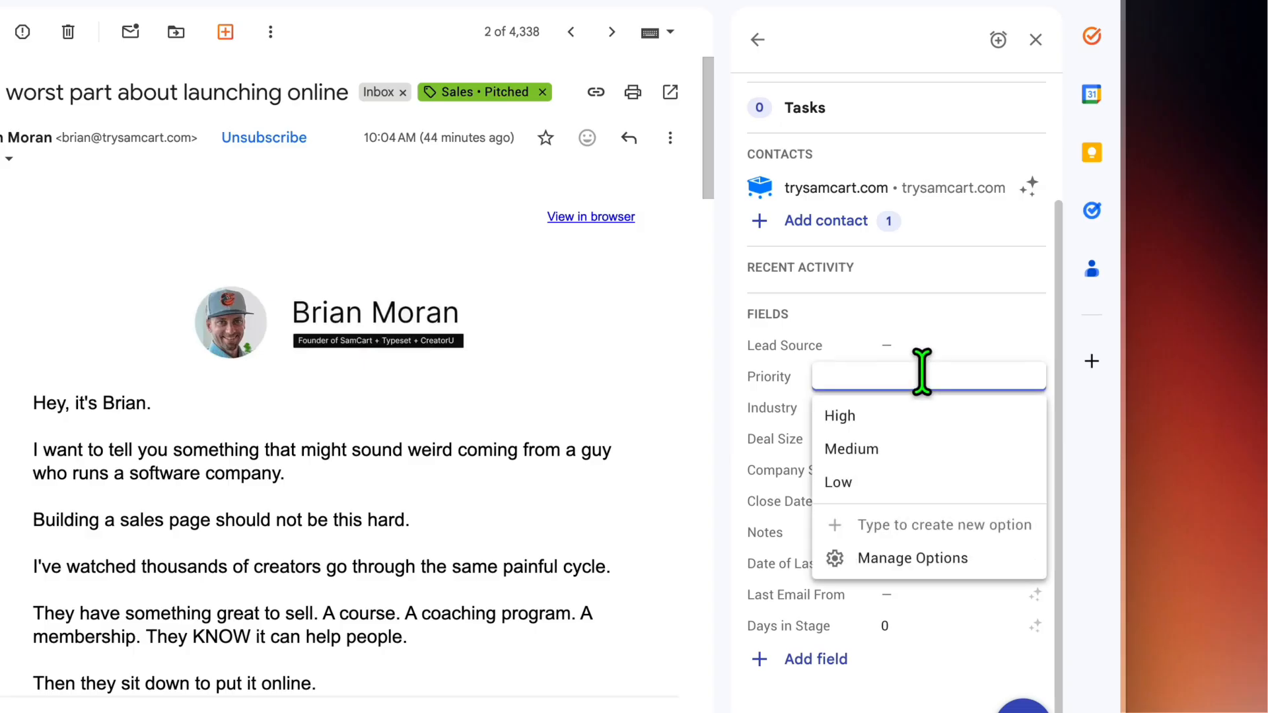
pyautogui.click(907, 446)
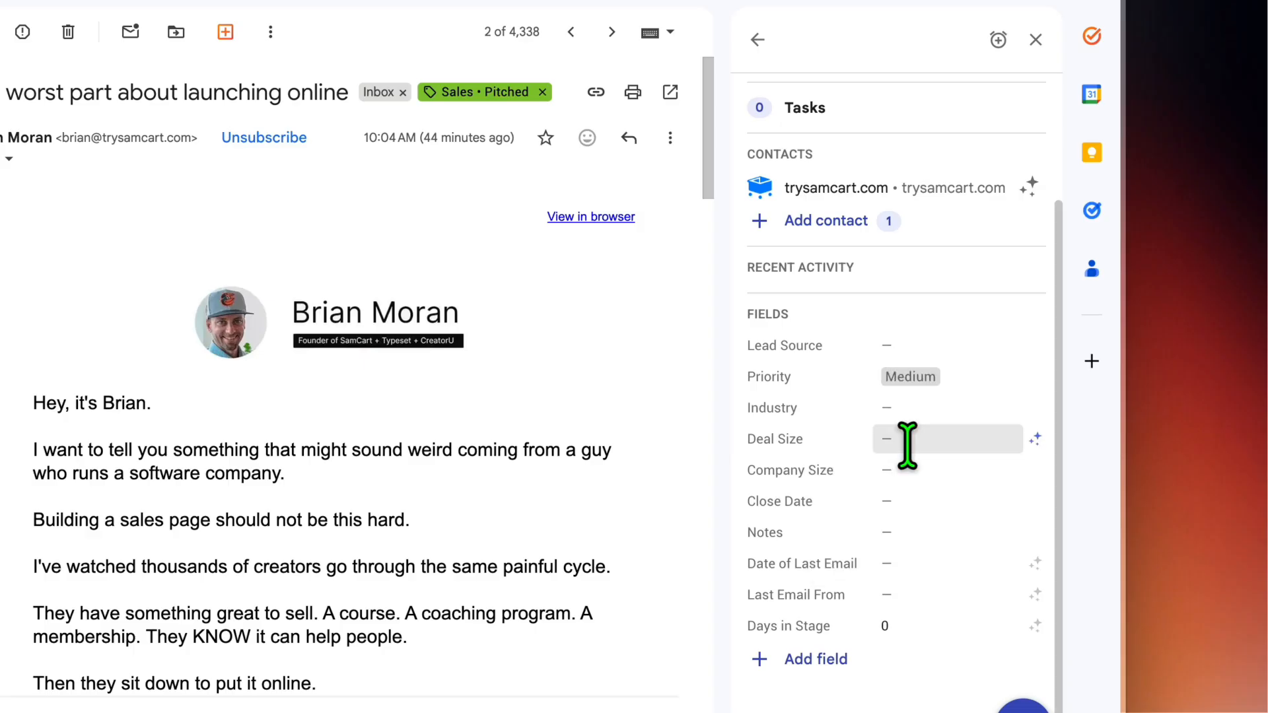
pyautogui.click(932, 411)
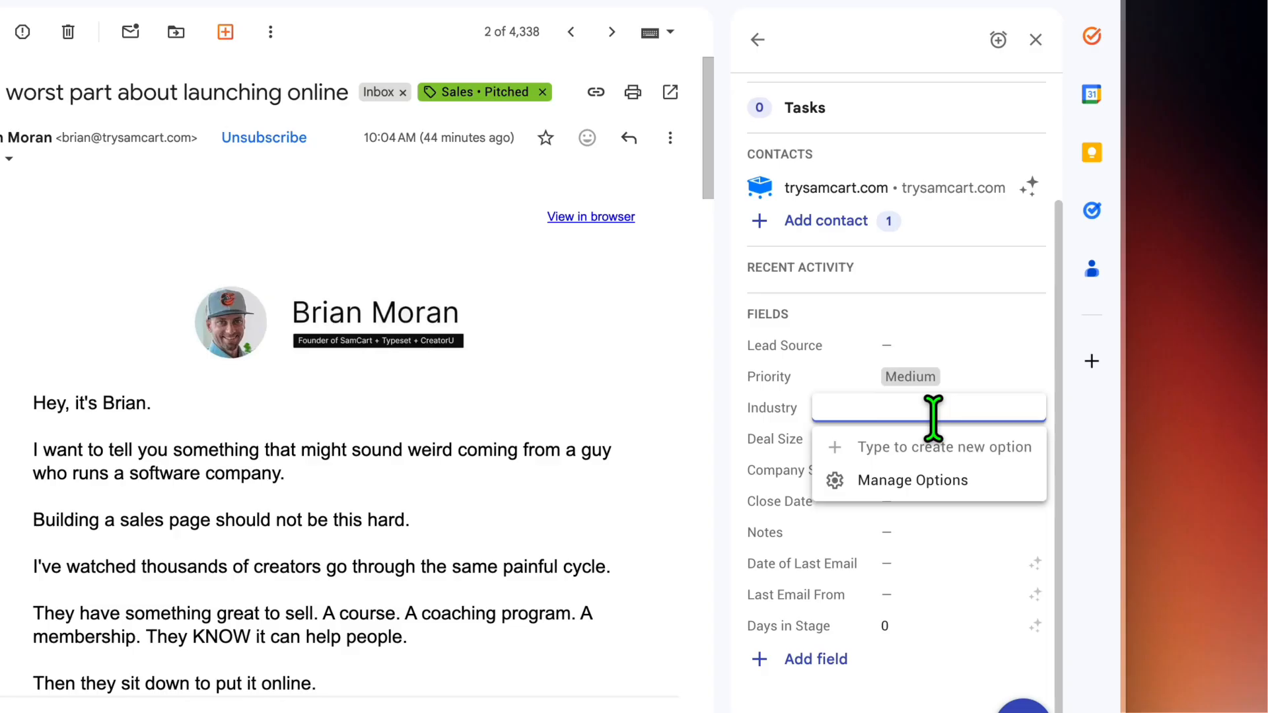
pyautogui.click(948, 562)
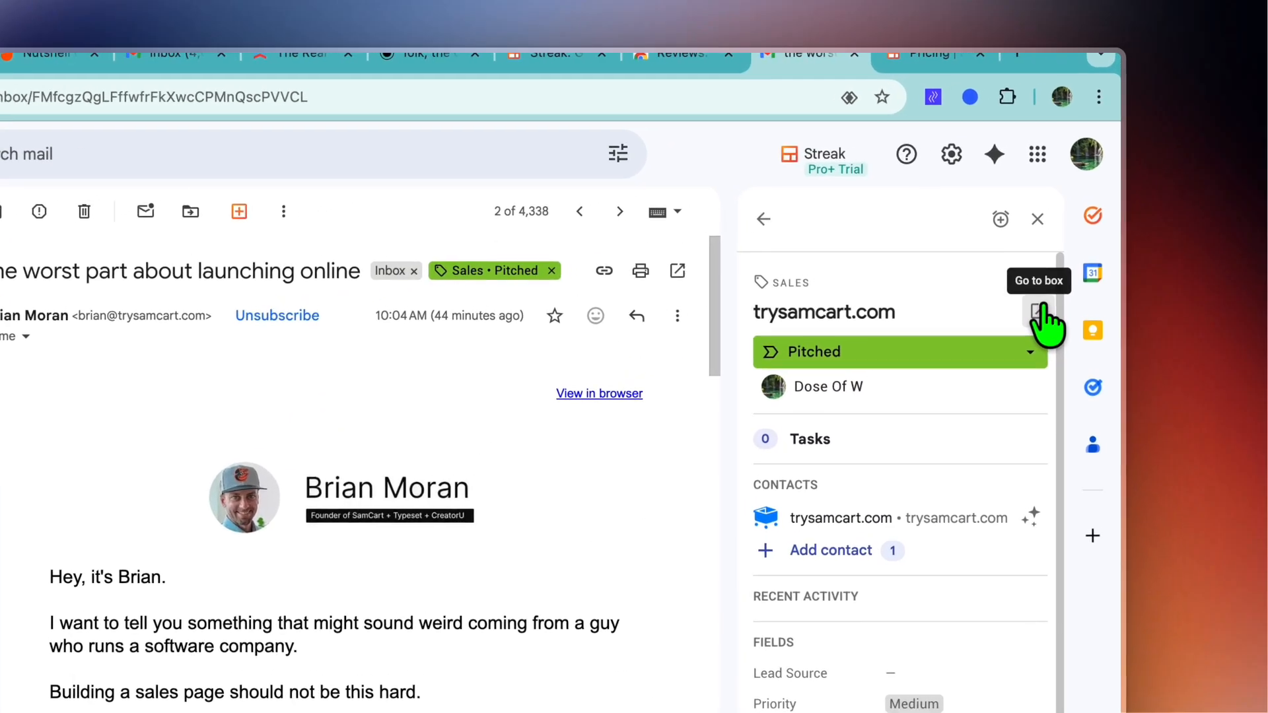
# Step: Open the full trysamcart.com box to review its timeline, custom columns and contacts, and return to the inbox
pyautogui.click(1075, 219)
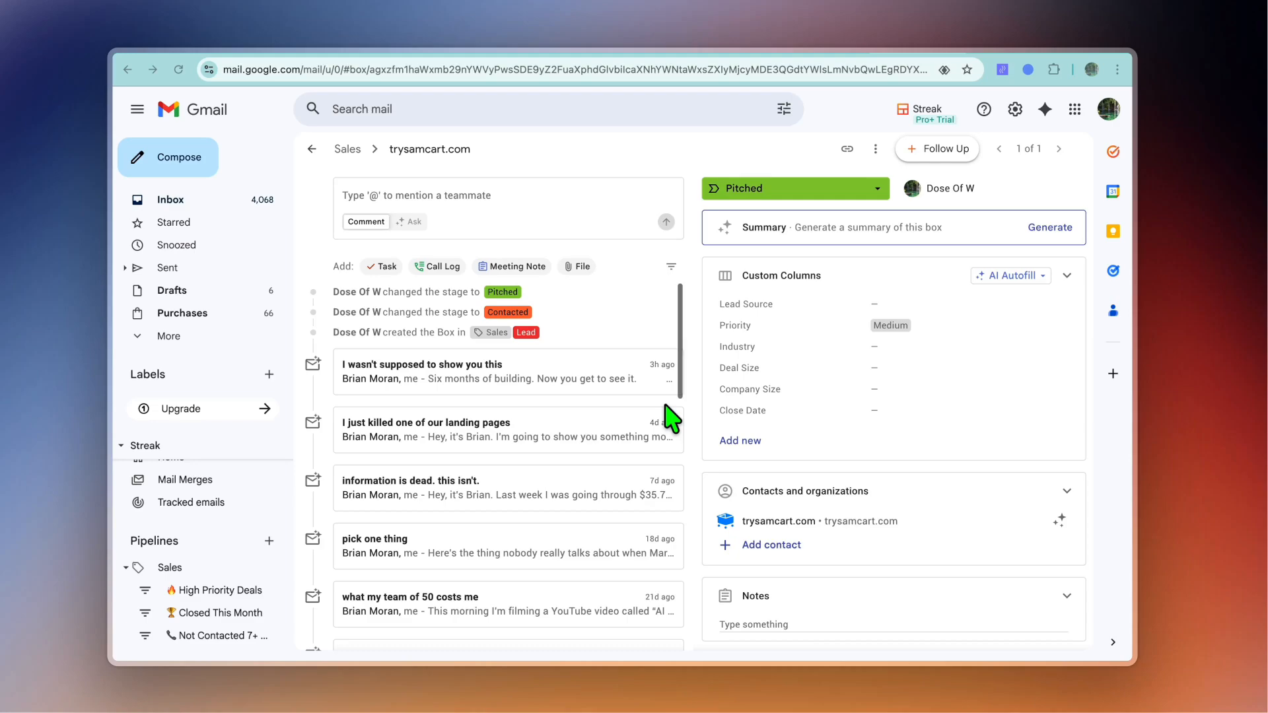
pyautogui.scroll(-2, 669, 412)
pyautogui.scroll(2, 669, 411)
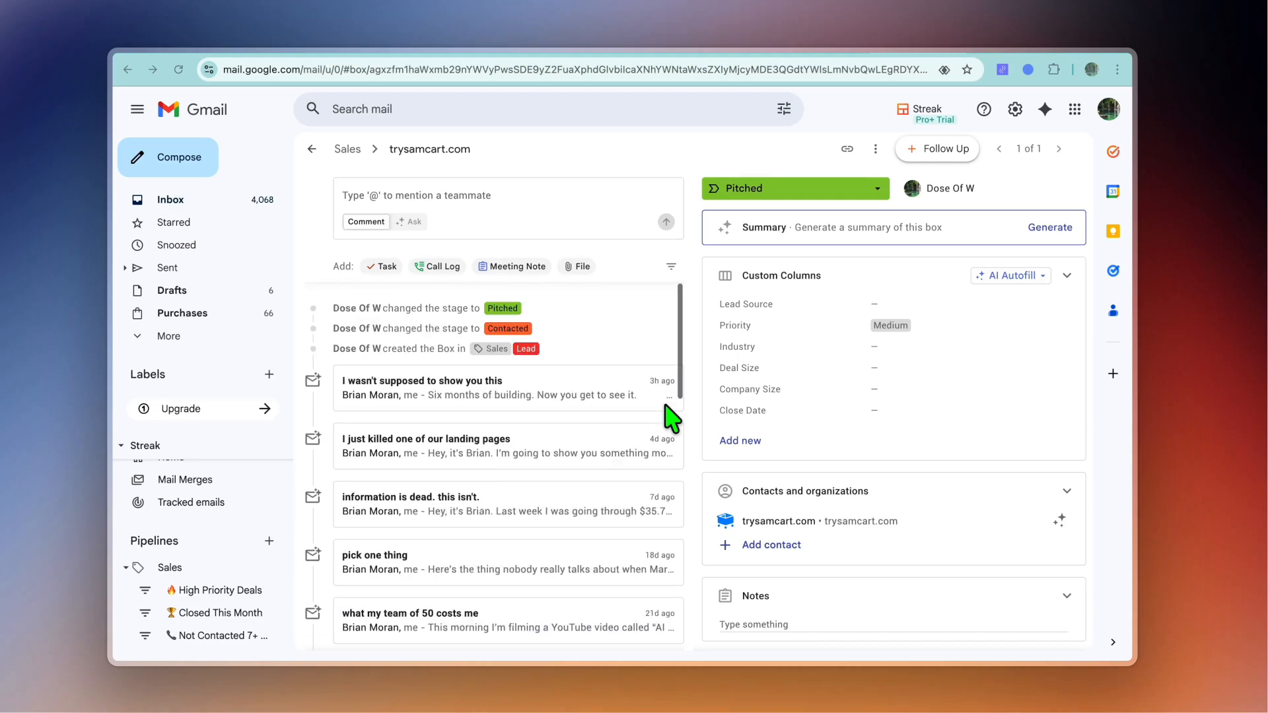
pyautogui.scroll(-3, 888, 455)
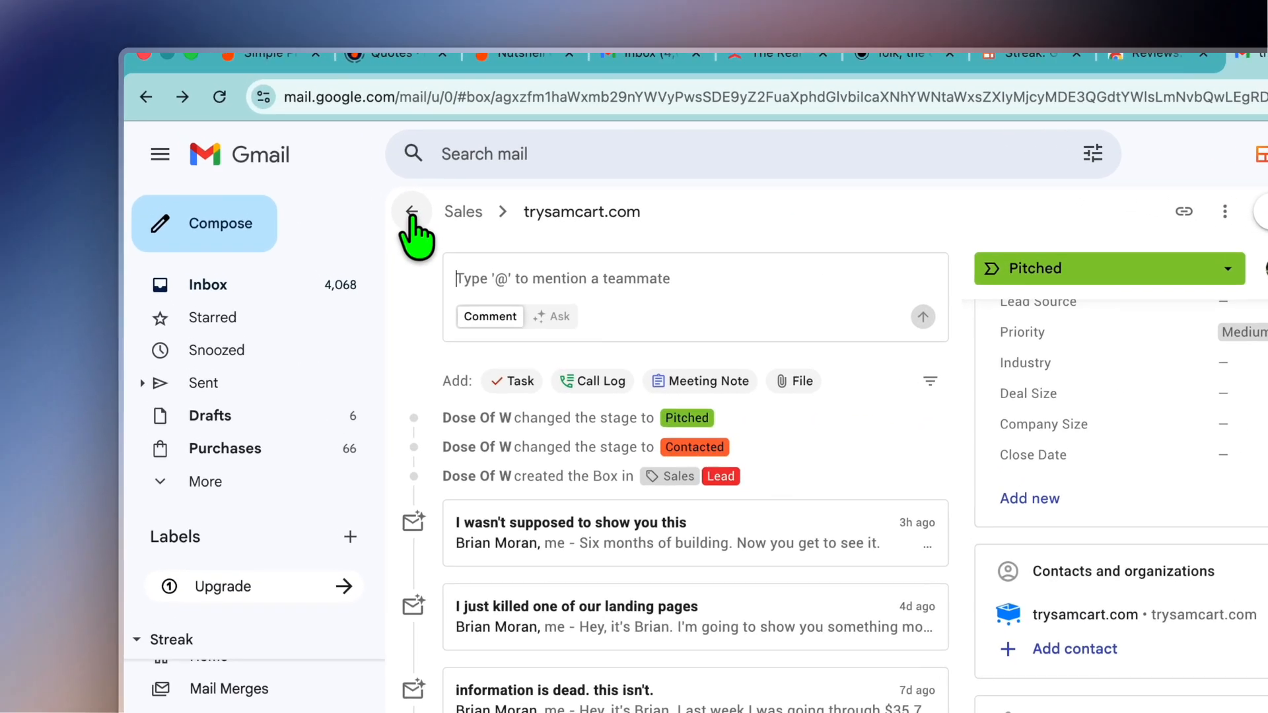
pyautogui.click(410, 213)
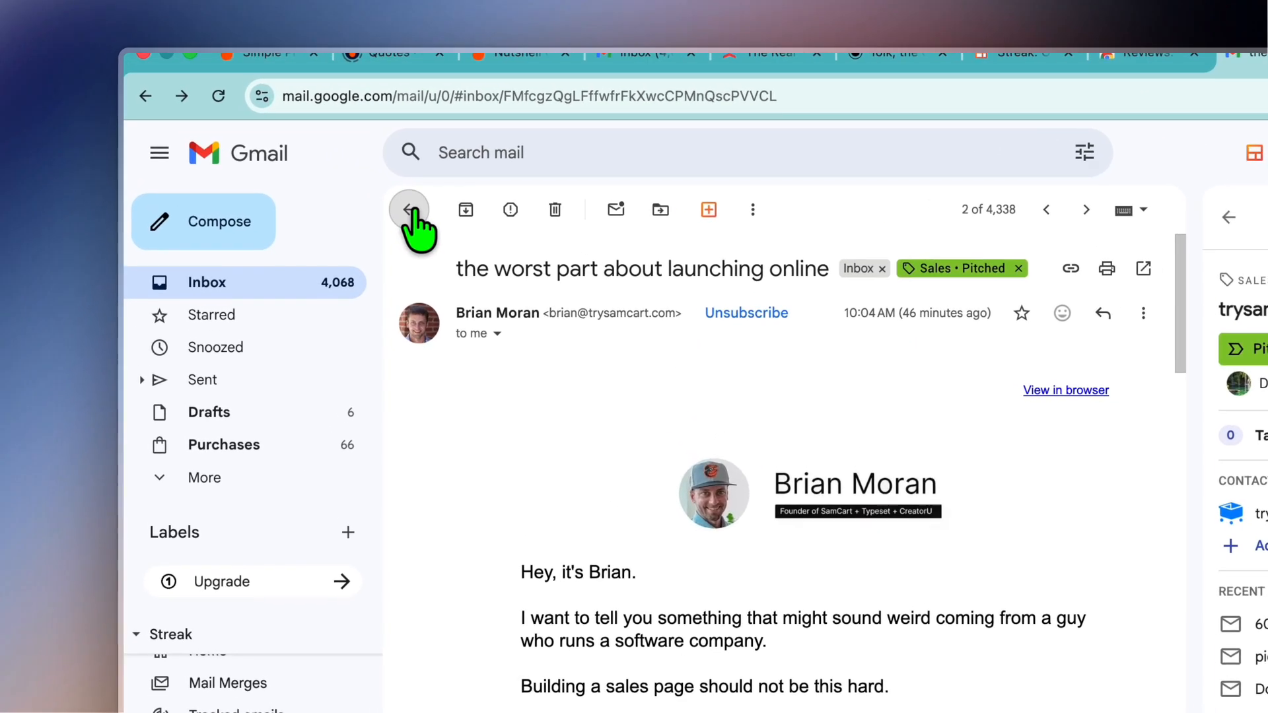
pyautogui.click(311, 149)
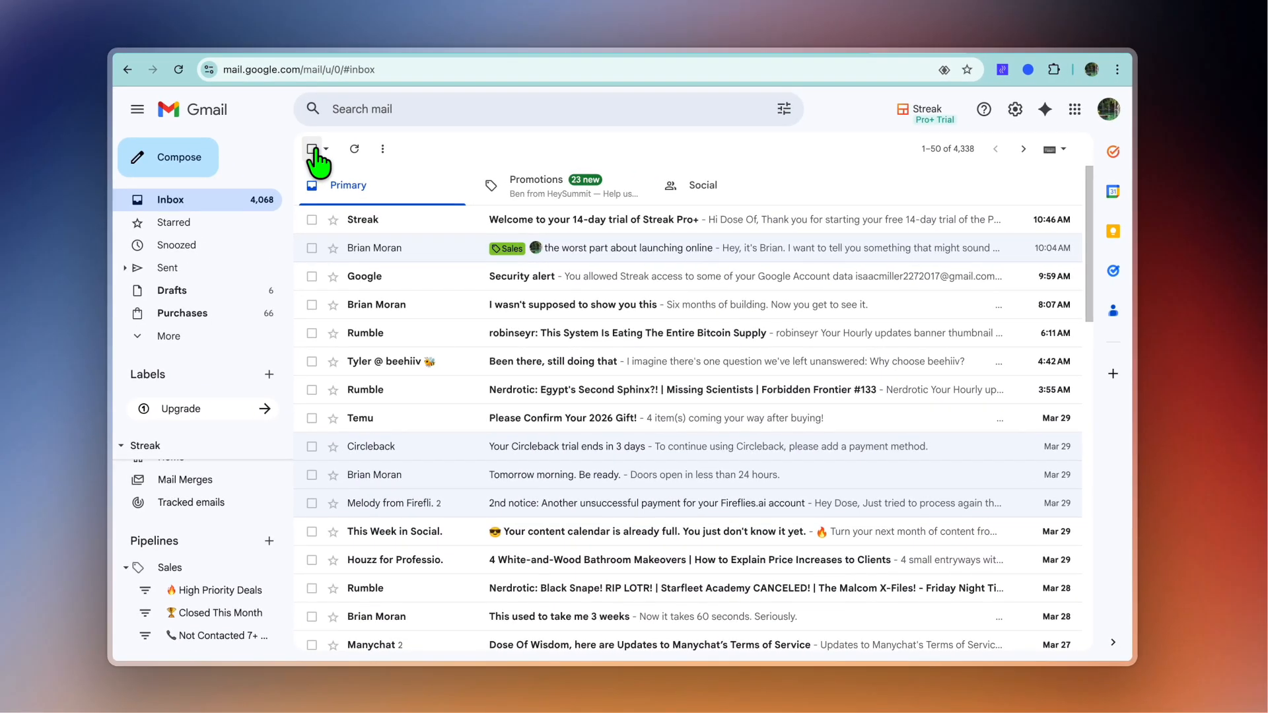
# Step: Start a new email in an enlarged compose window, returning to it after viewing the sent test email's tracking
pyautogui.click(191, 156)
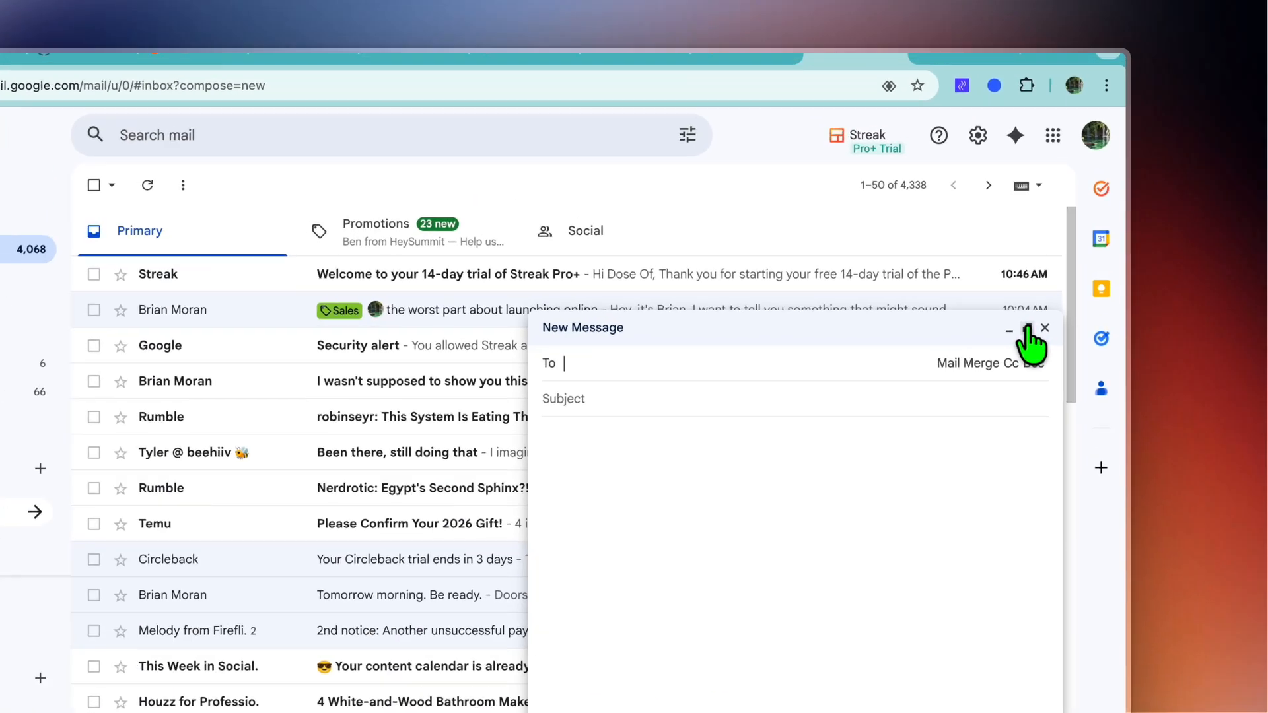
pyautogui.click(1054, 264)
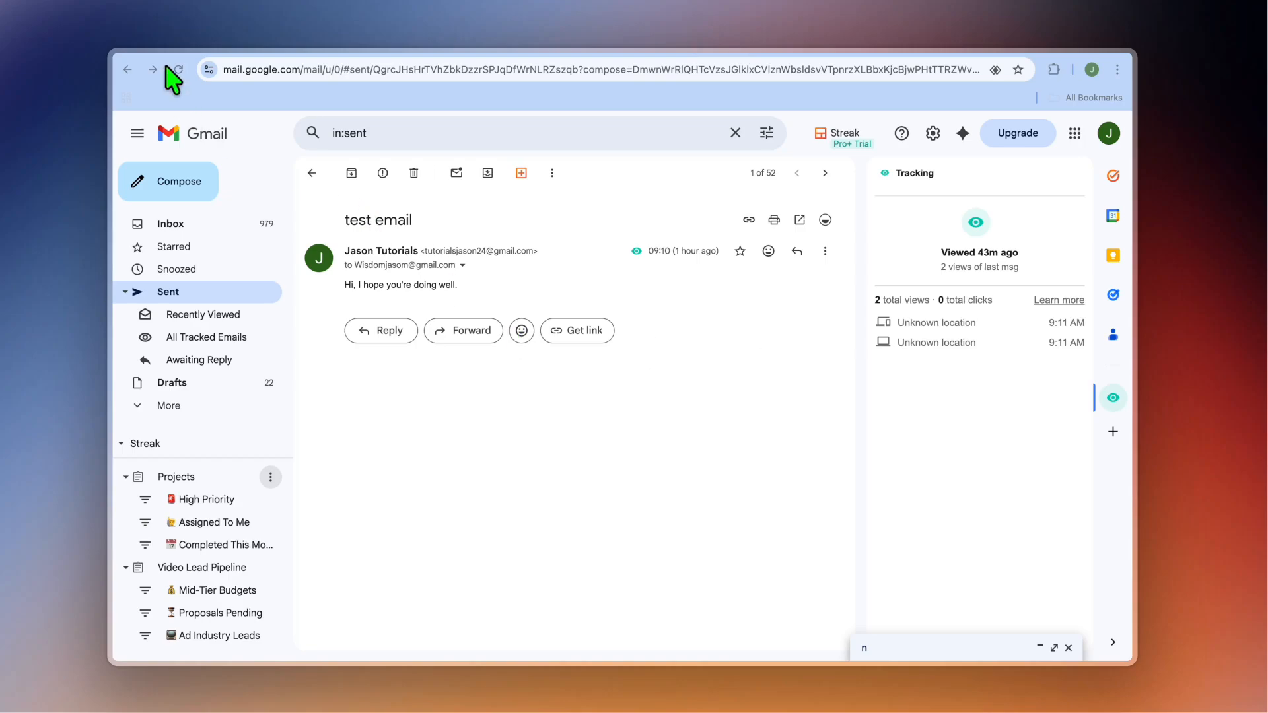
pyautogui.click(157, 41)
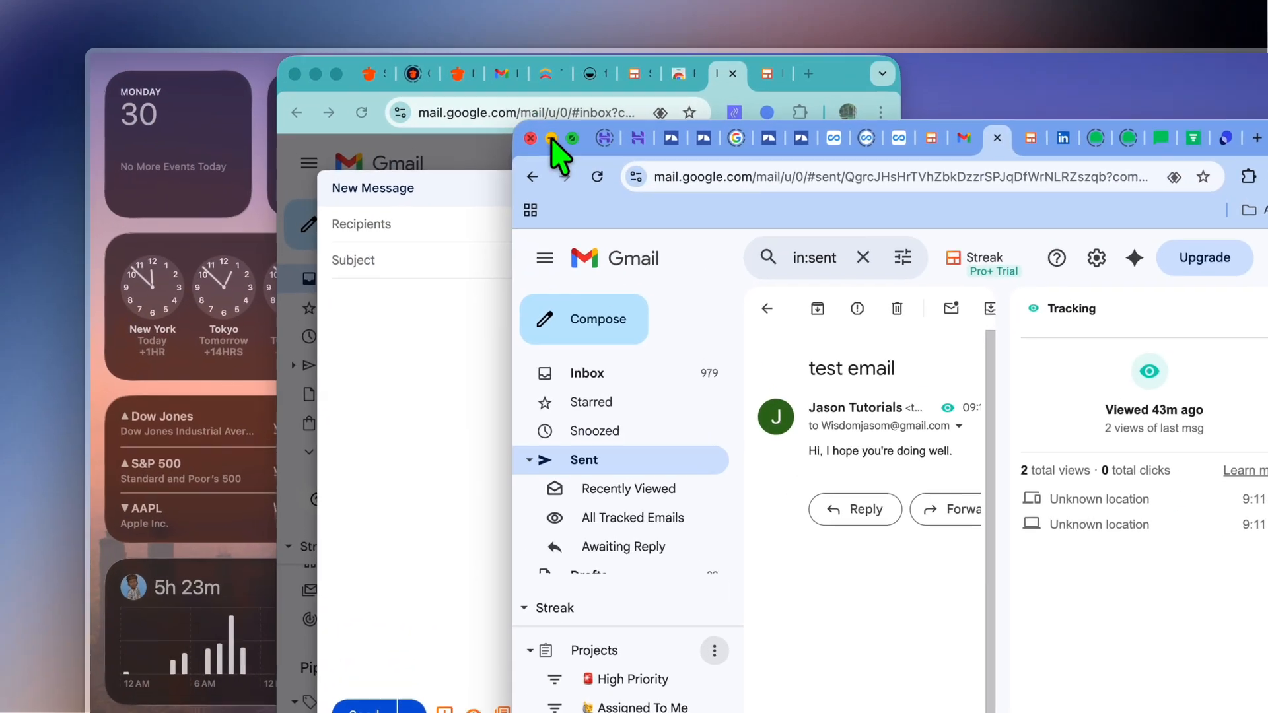
pyautogui.click(474, 108)
pyautogui.click(356, 83)
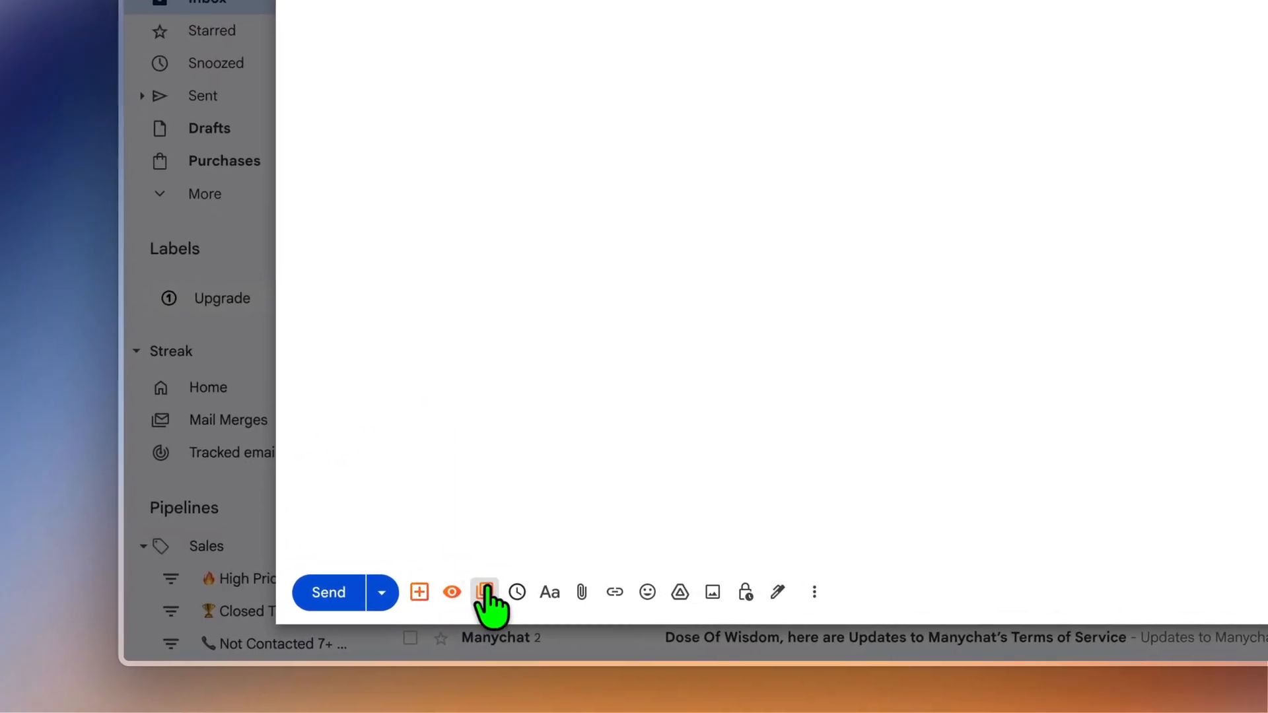
# Step: Try to create a snippet from the draft with the shortcut code "j" and discard the changes
pyautogui.click(364, 615)
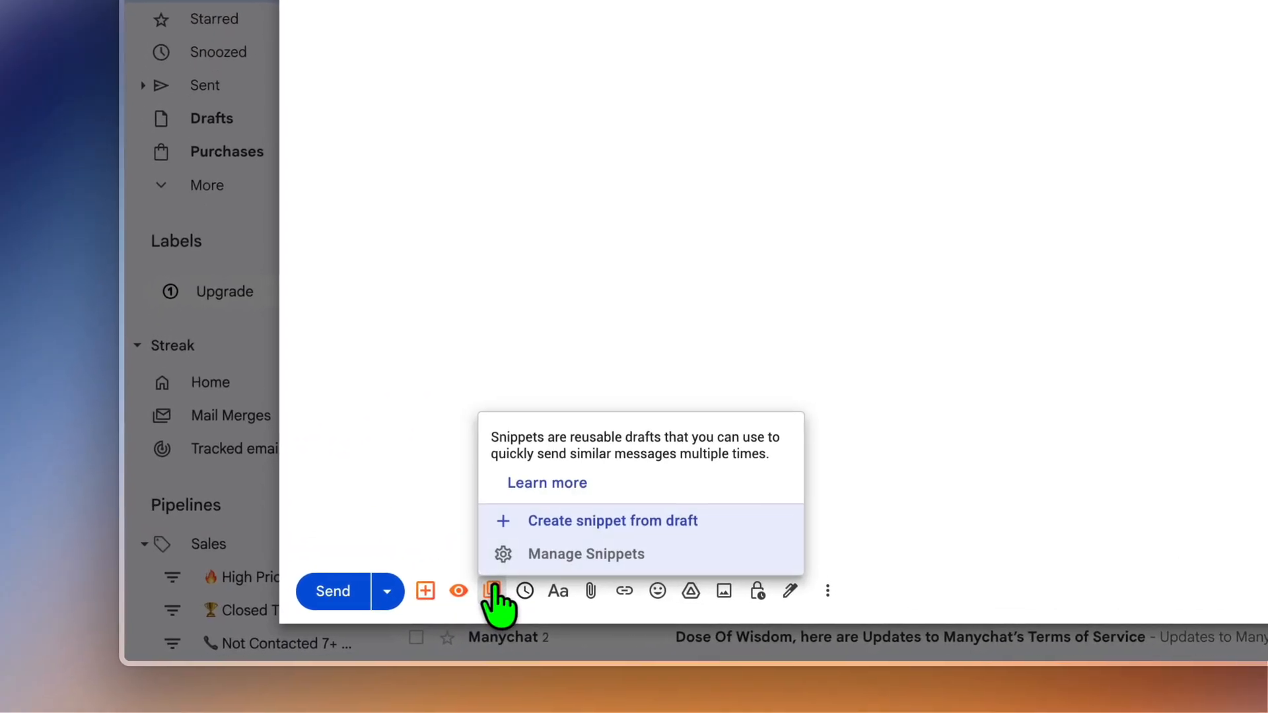
pyautogui.click(547, 522)
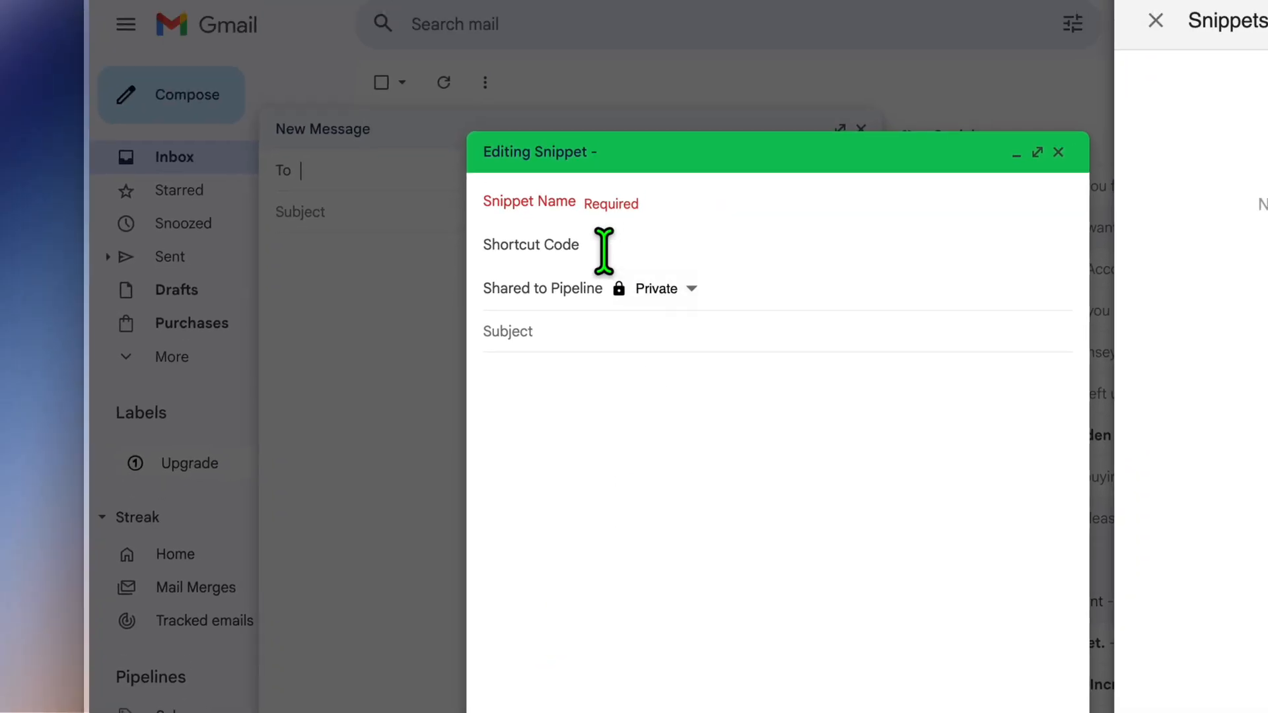
pyautogui.click(604, 250)
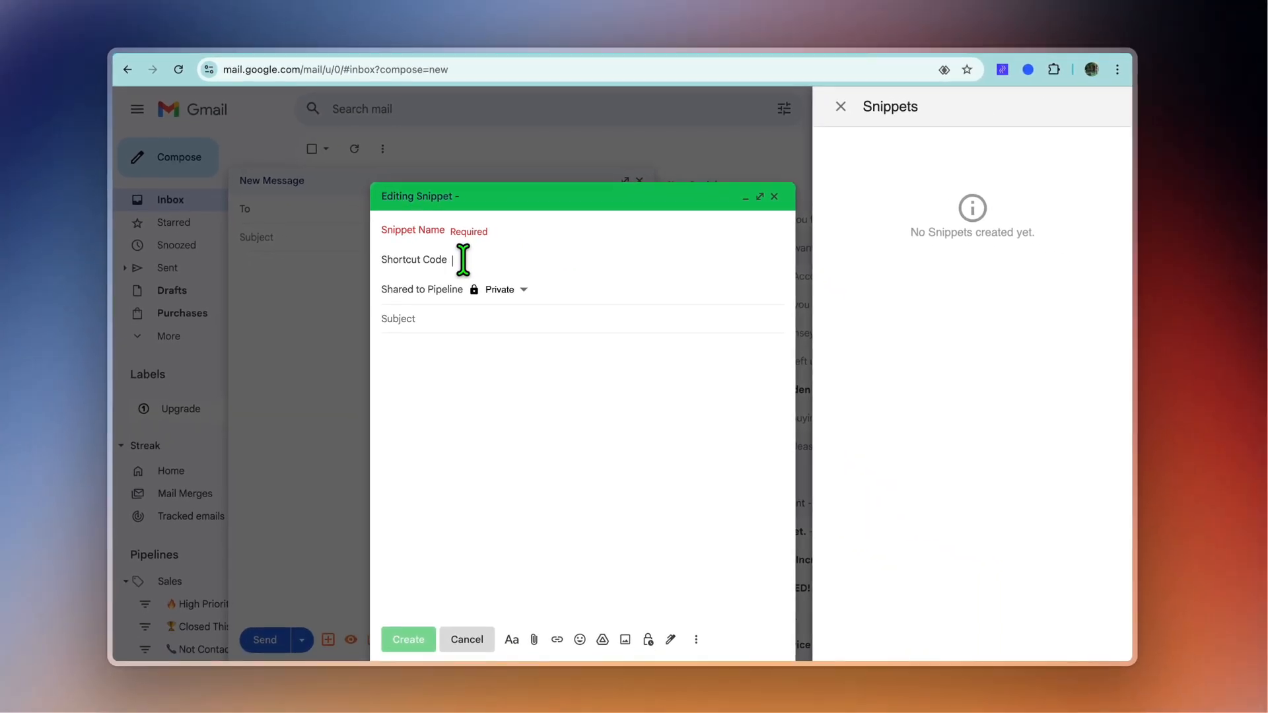
pyautogui.write('j')
pyautogui.click(440, 319)
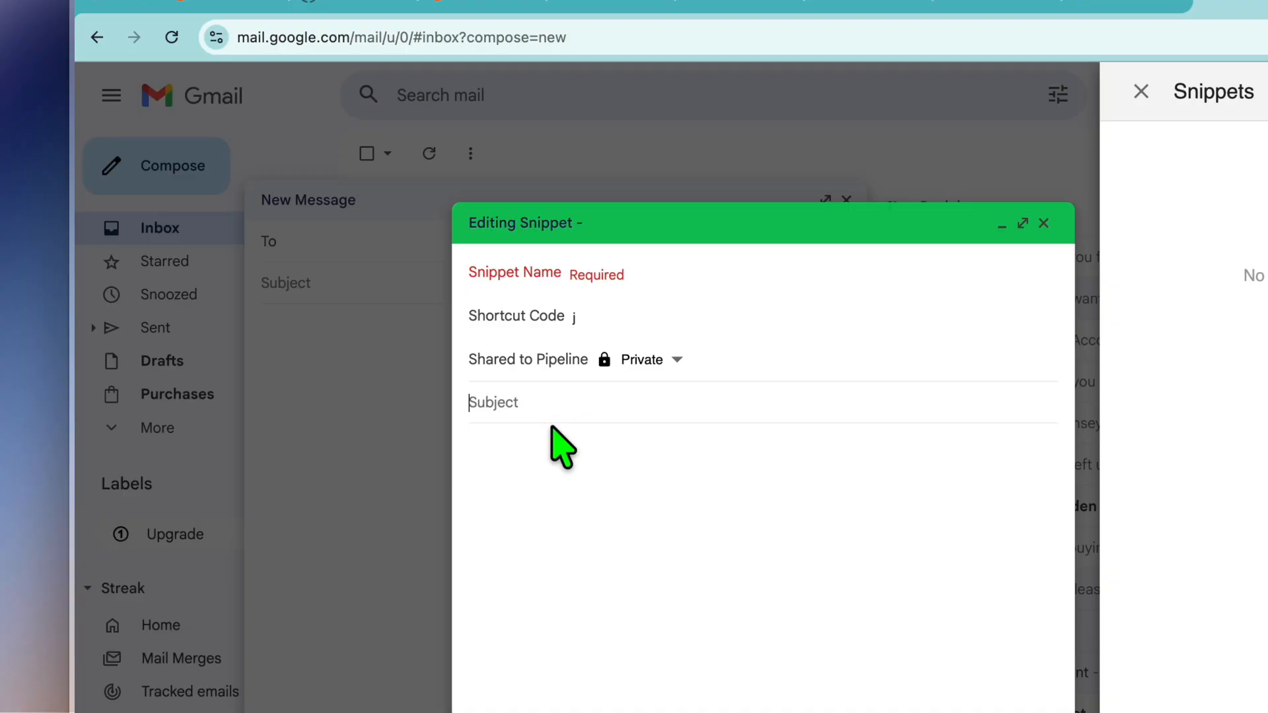
pyautogui.click(544, 440)
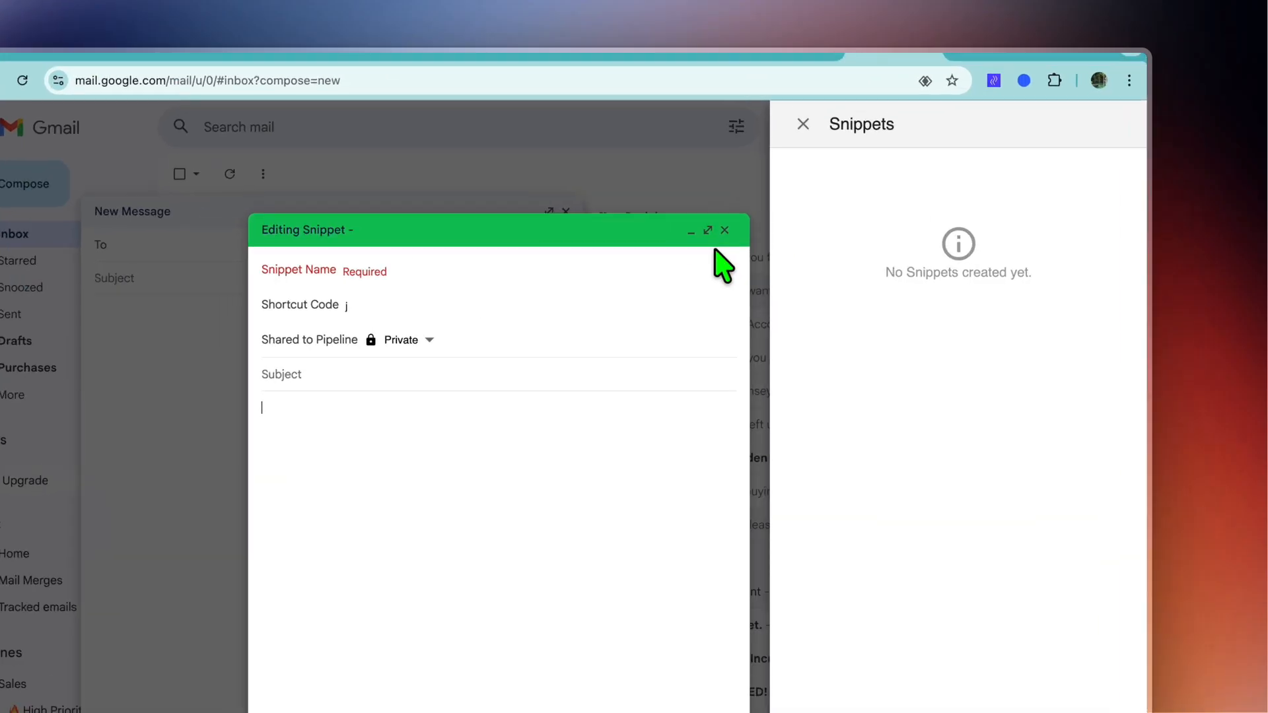
pyautogui.click(774, 196)
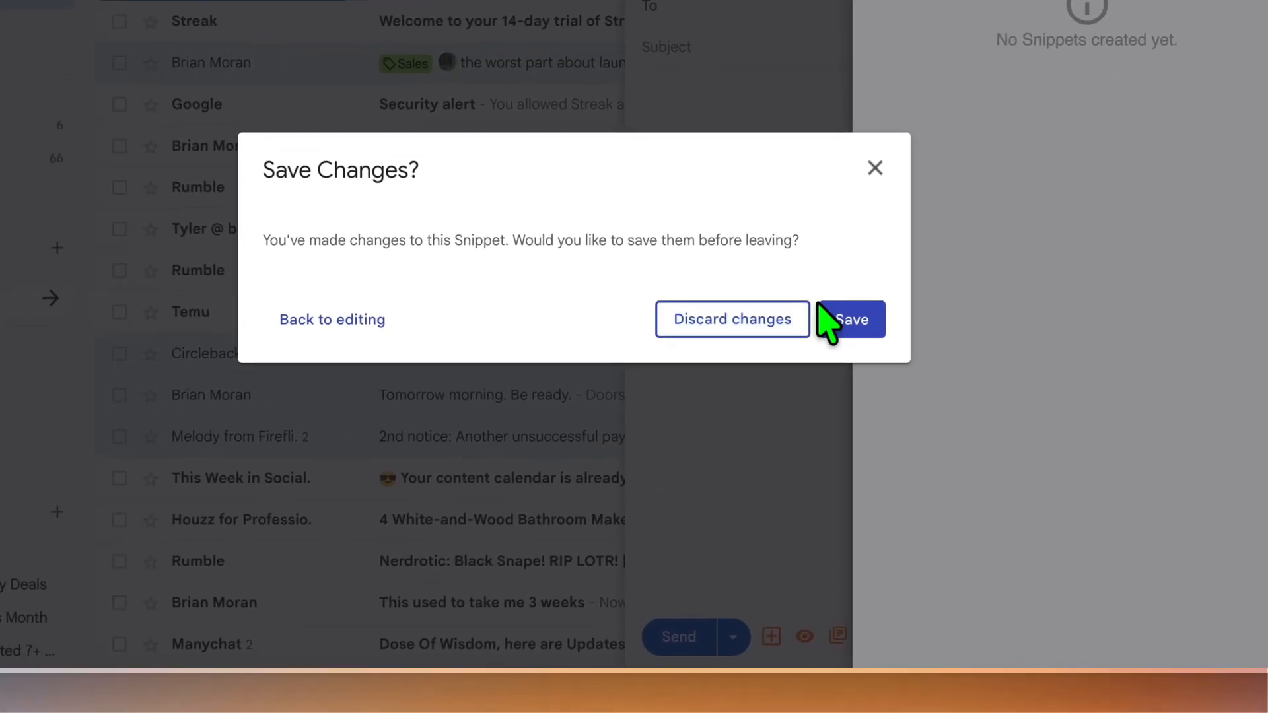
pyautogui.click(766, 321)
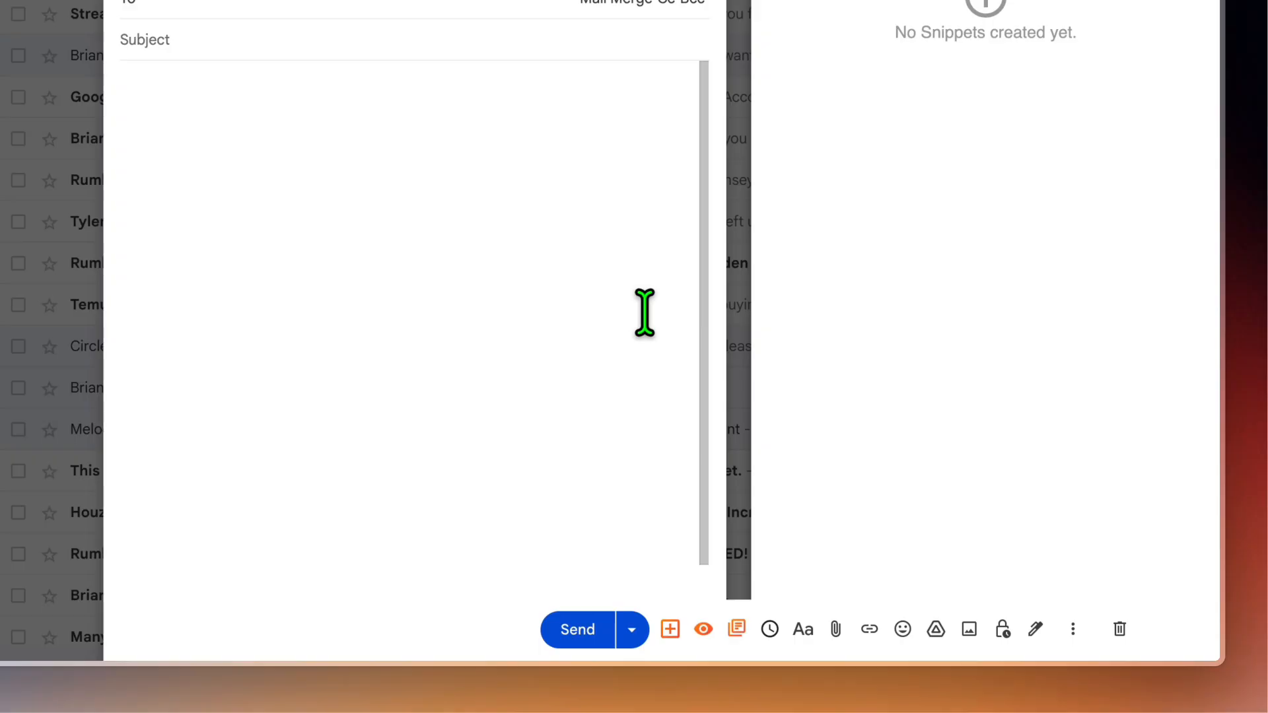
# Step: Check the draft's snippet and pipeline box options, close the Streak side panel and minimise the new message
pyautogui.click(737, 629)
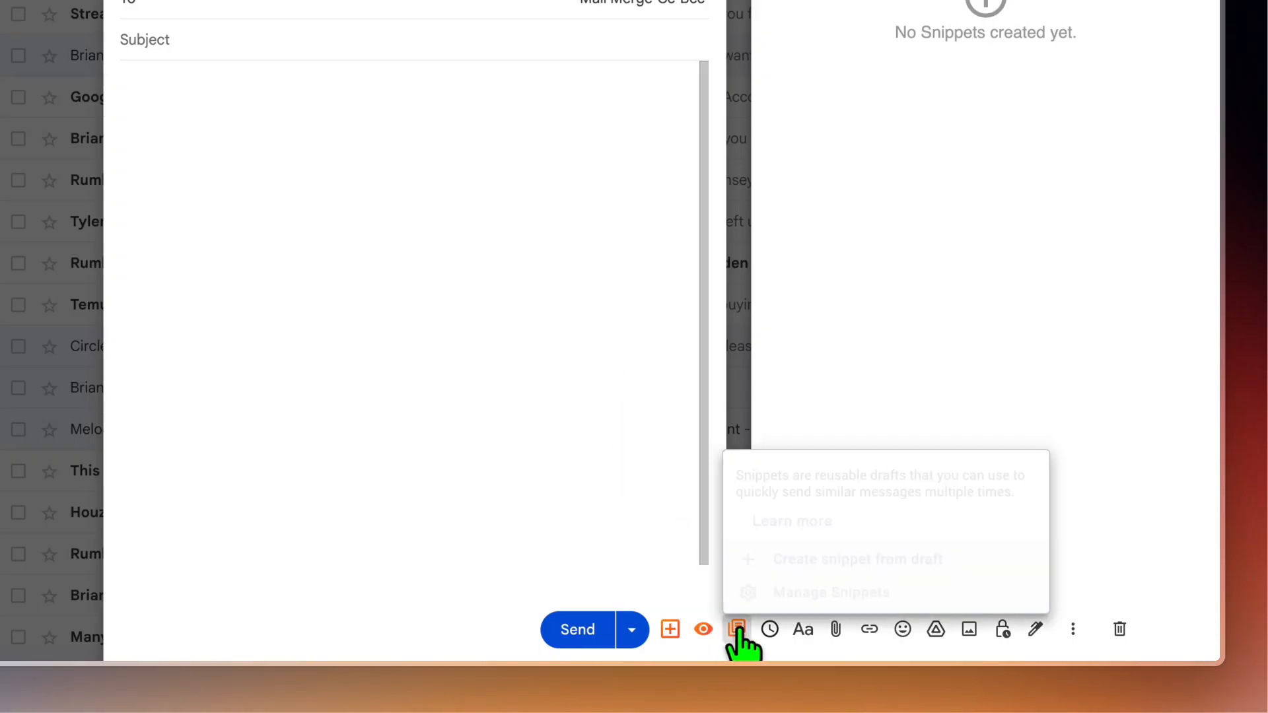
pyautogui.click(688, 538)
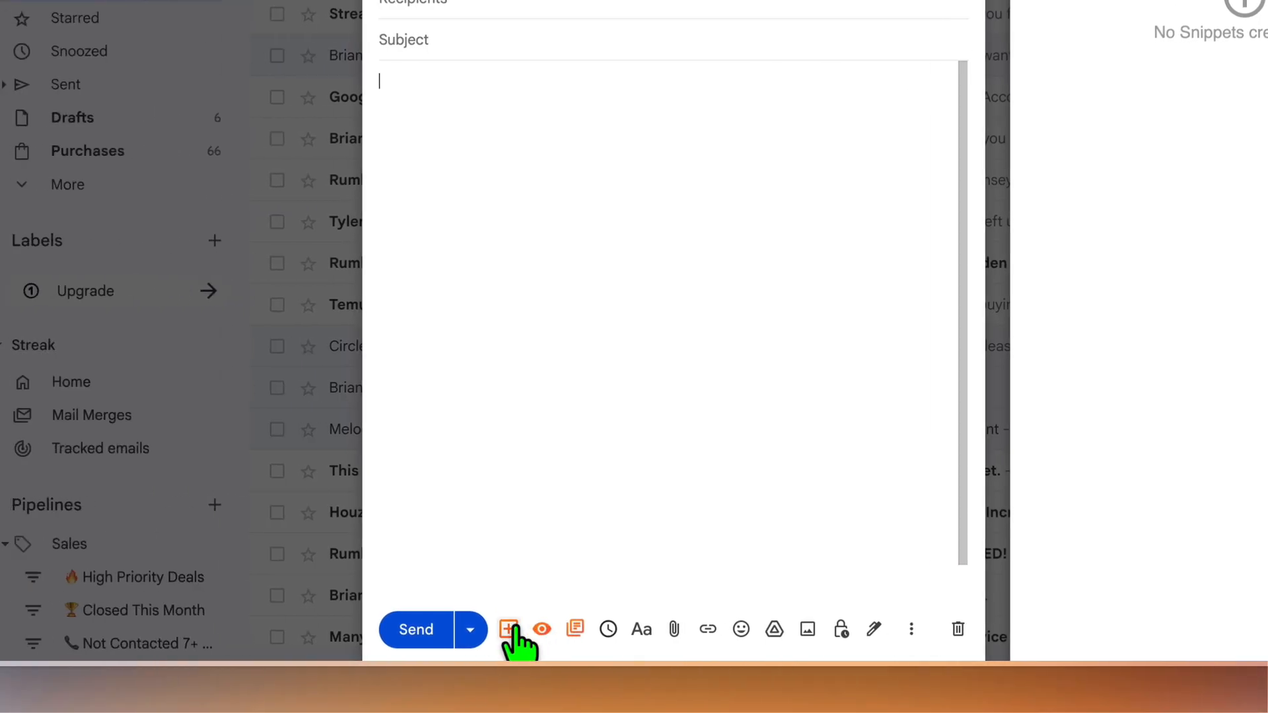
pyautogui.click(513, 629)
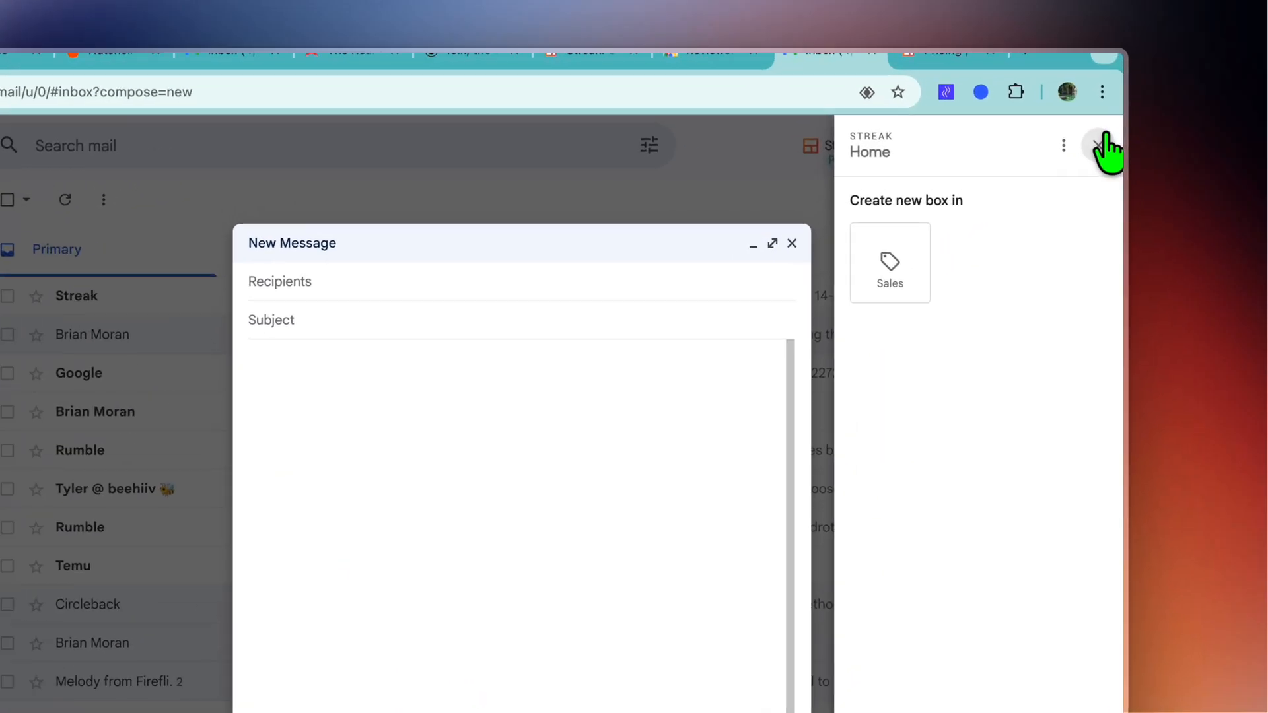
pyautogui.click(1114, 108)
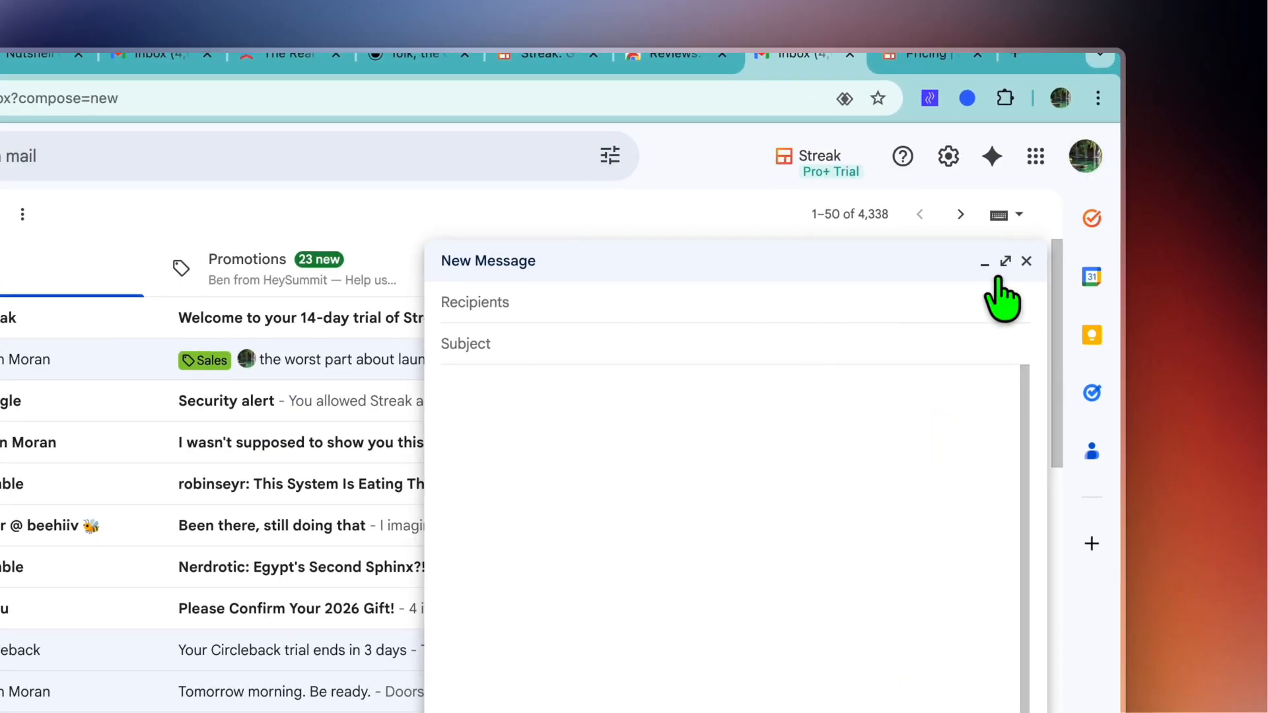
pyautogui.click(1028, 264)
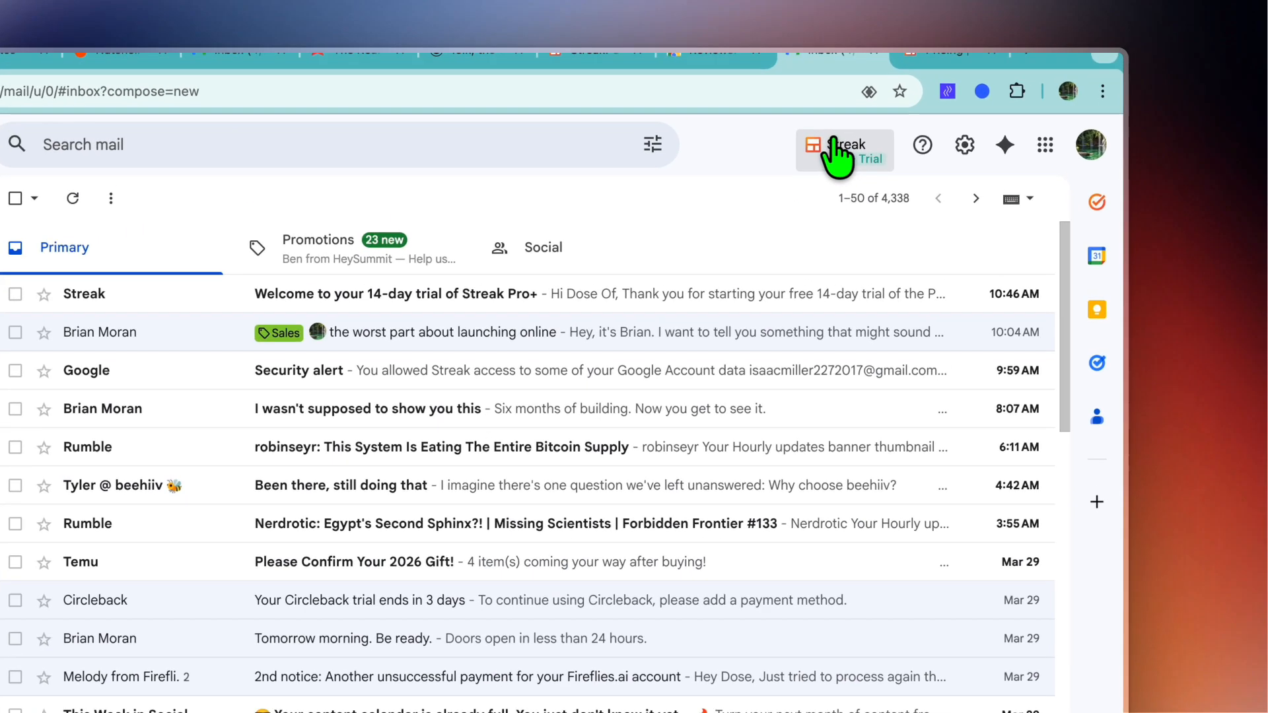
# Step: Open the Streak home page and bring up the full list of additional quick-access actions
pyautogui.click(926, 112)
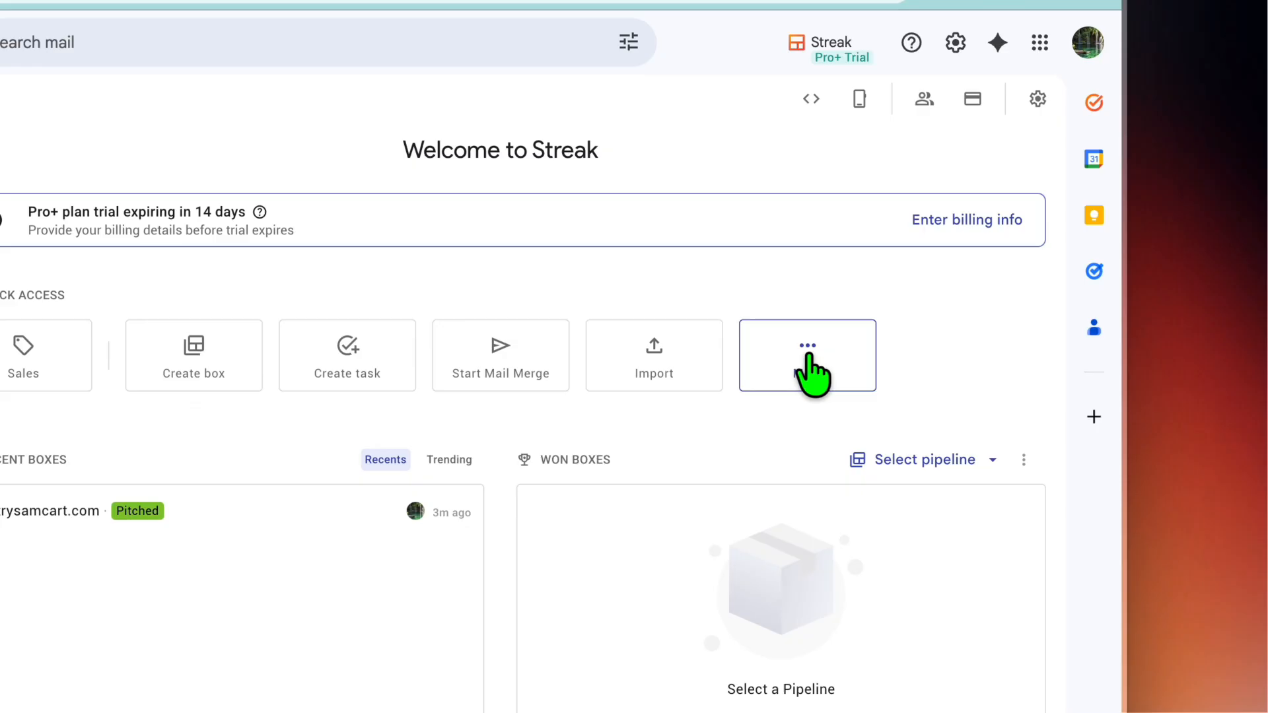
pyautogui.click(918, 334)
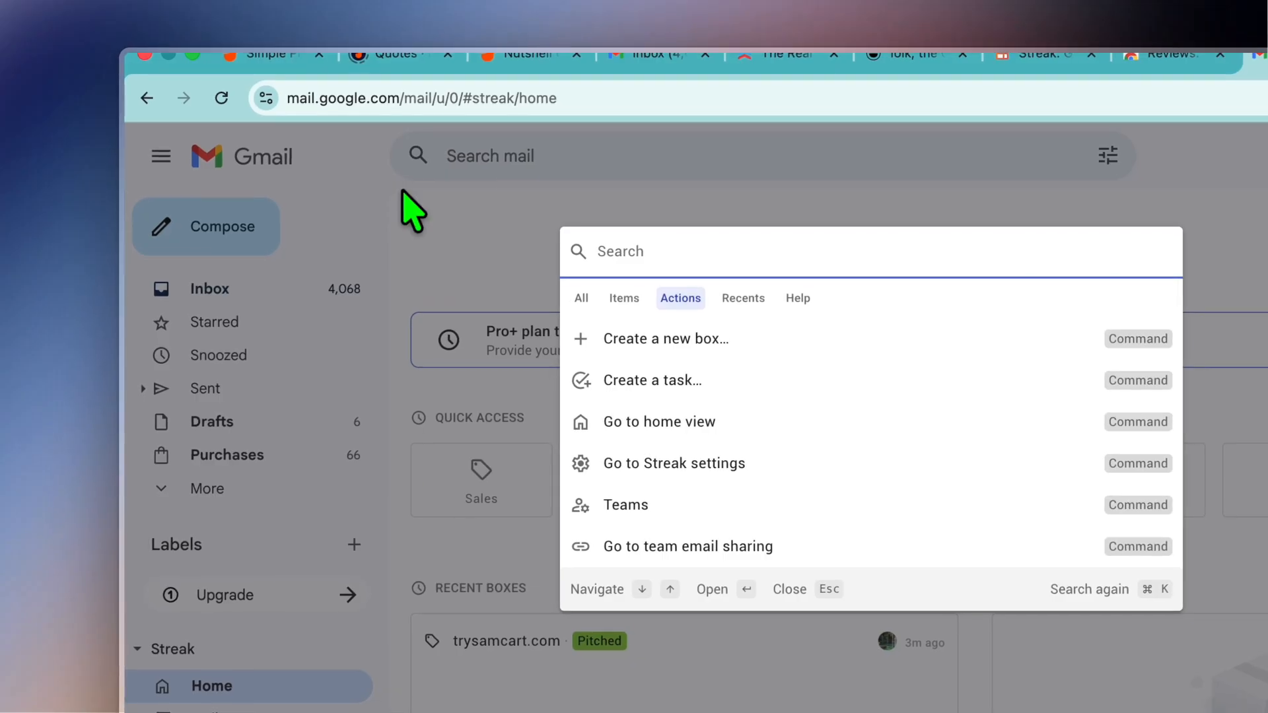
# Step: Reload the Streak home page, open the Sales pipeline and move the trysamcart.com box to the Demo stage
pyautogui.click(222, 98)
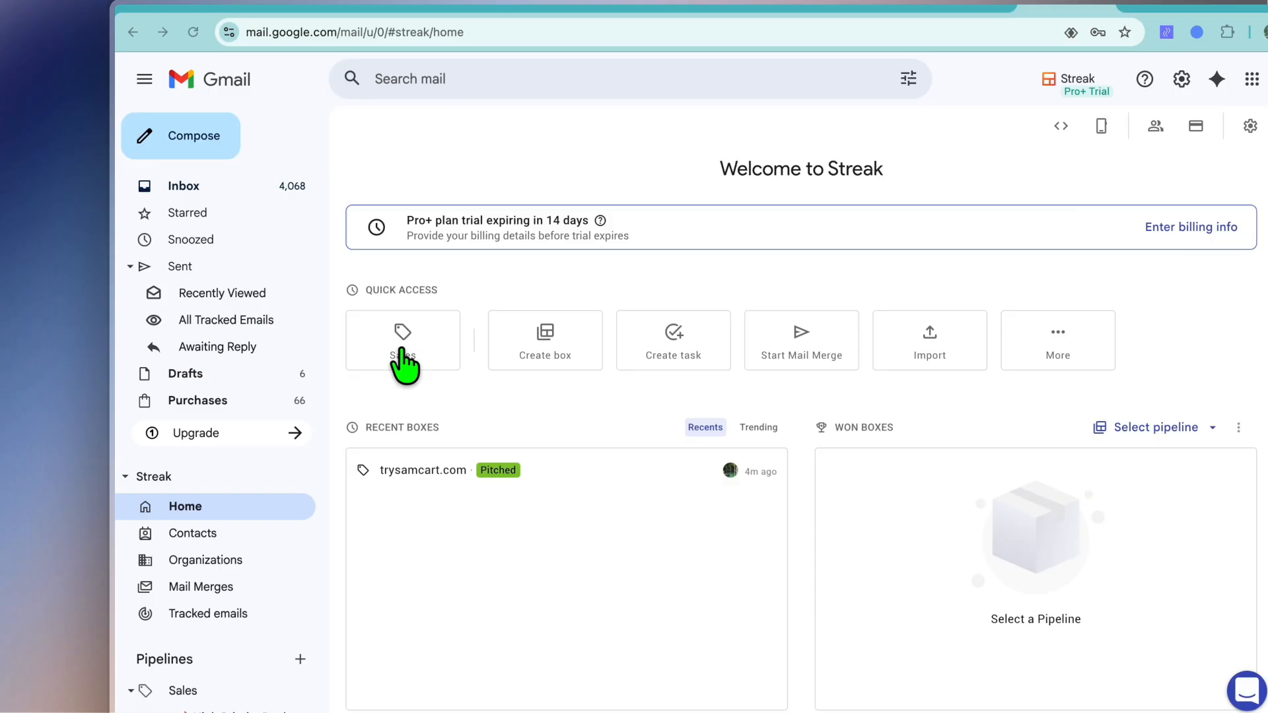
pyautogui.click(474, 377)
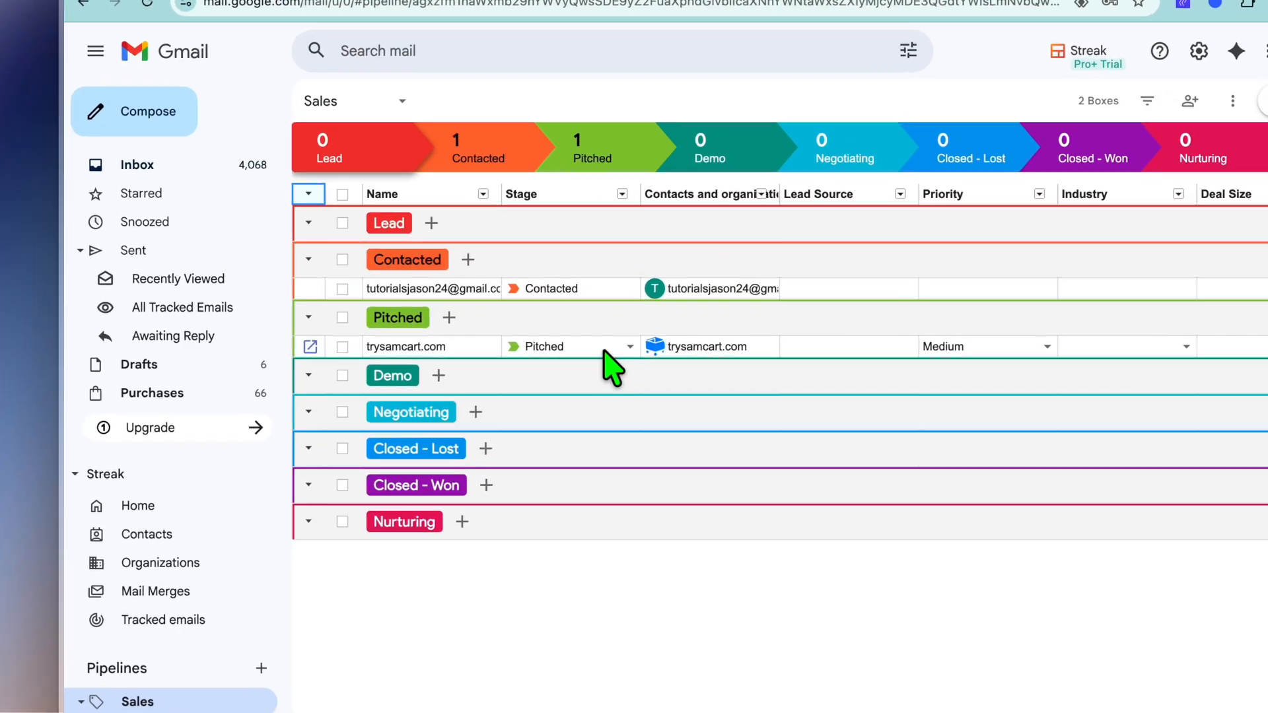
pyautogui.click(525, 346)
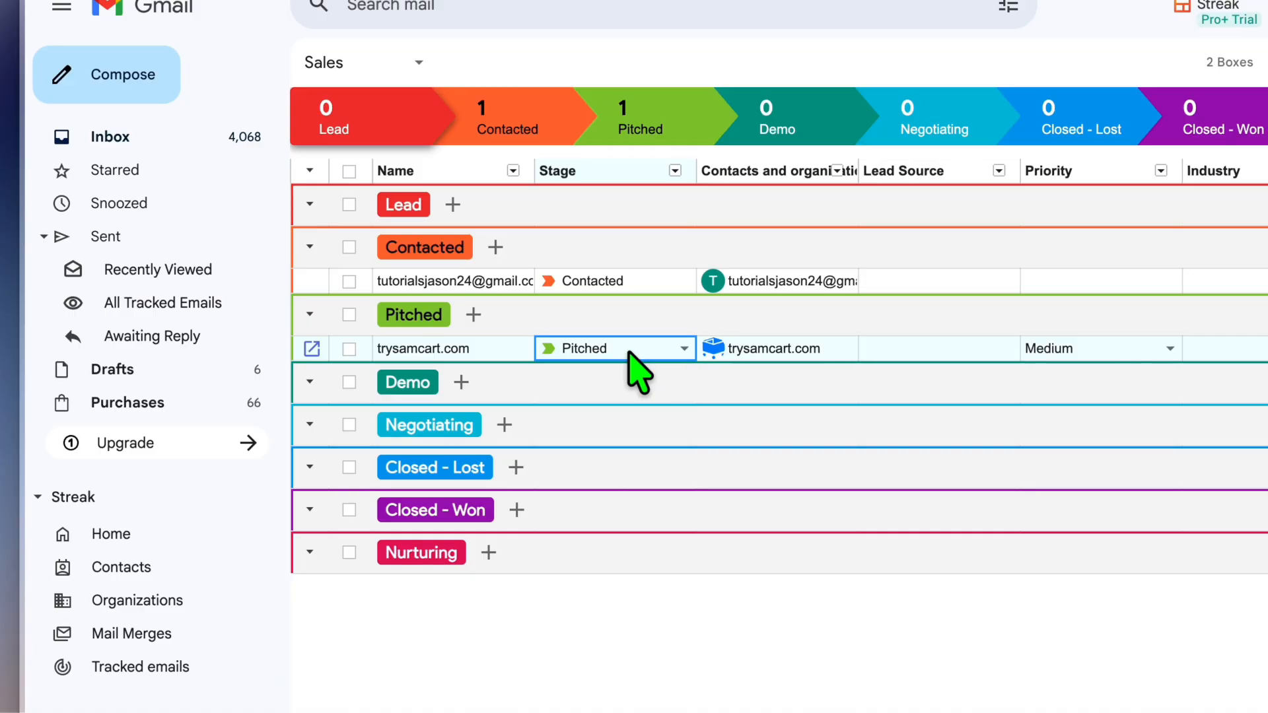
pyautogui.click(629, 354)
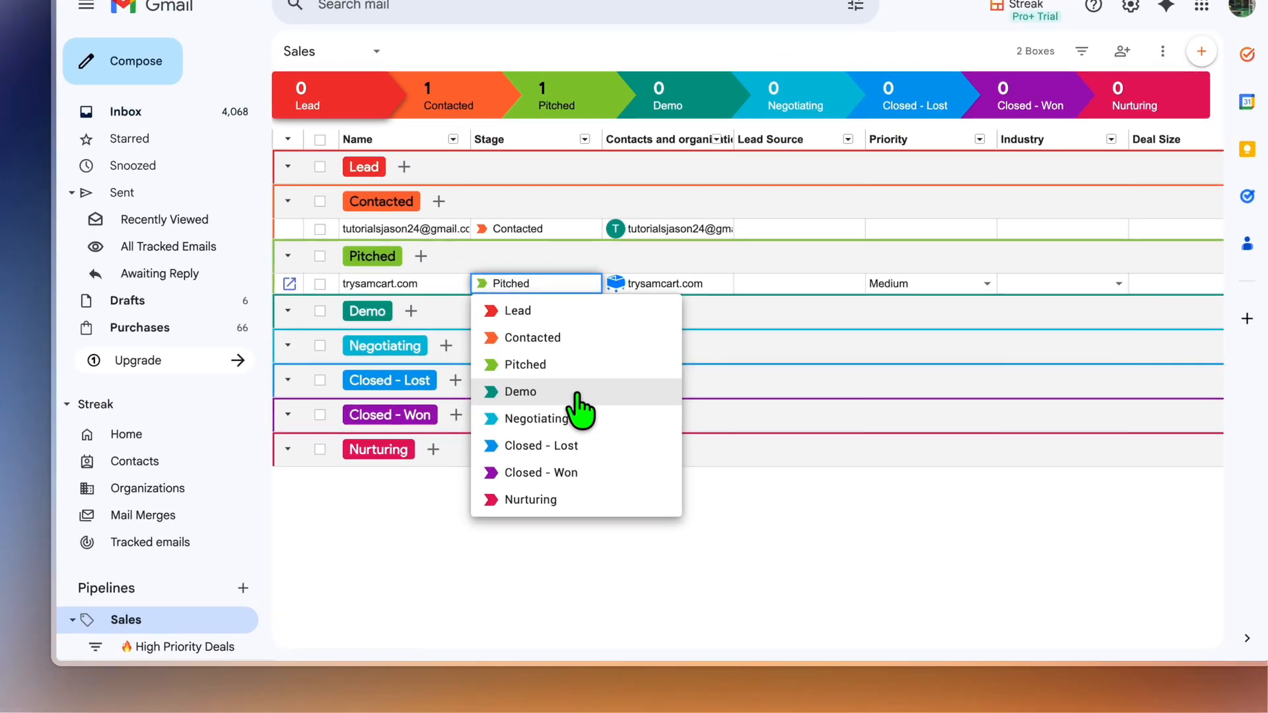
pyautogui.click(550, 438)
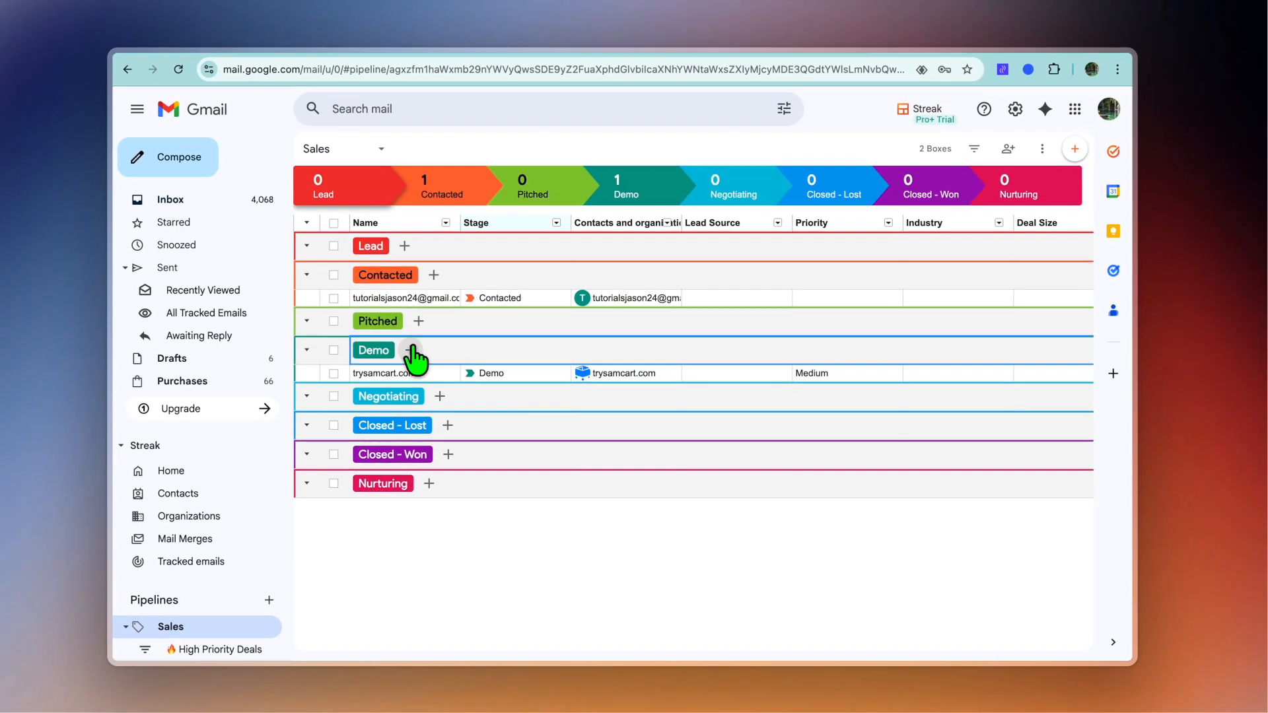
# Step: Select the trysamcart.com box, check its bulk stage options and set a follow-up for tomorrow at 8am
pyautogui.click(333, 374)
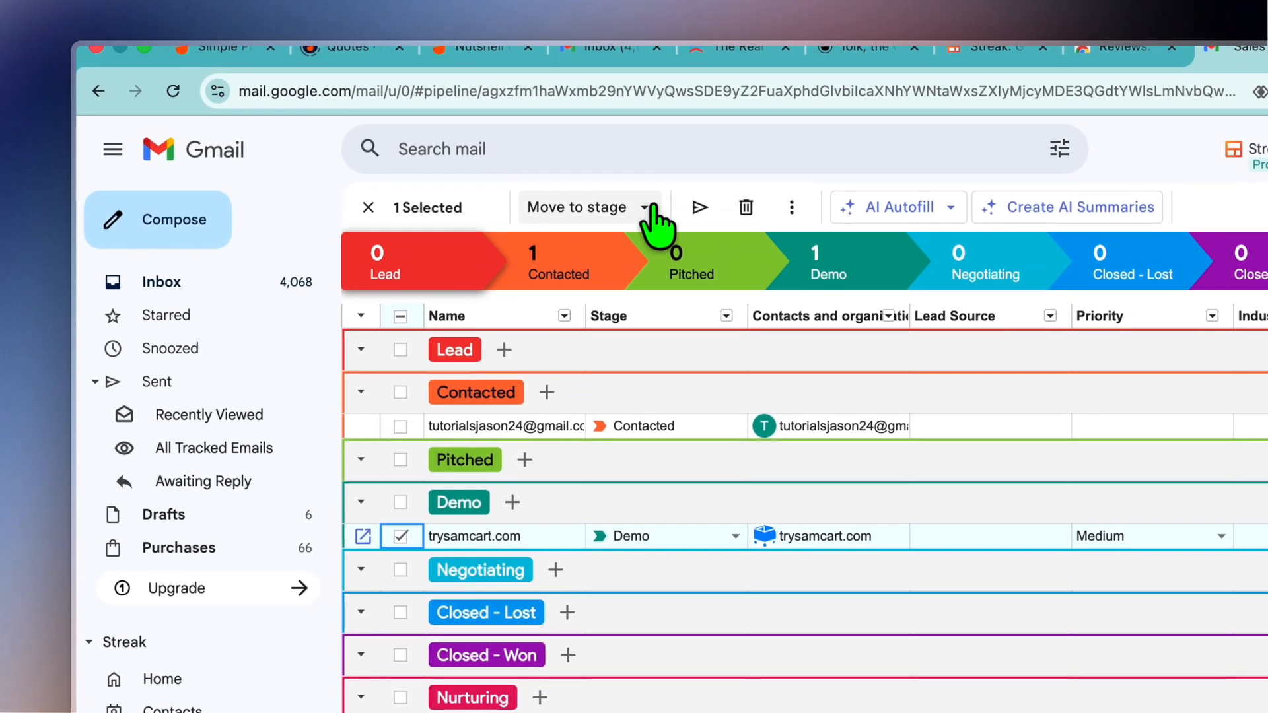
pyautogui.click(694, 0)
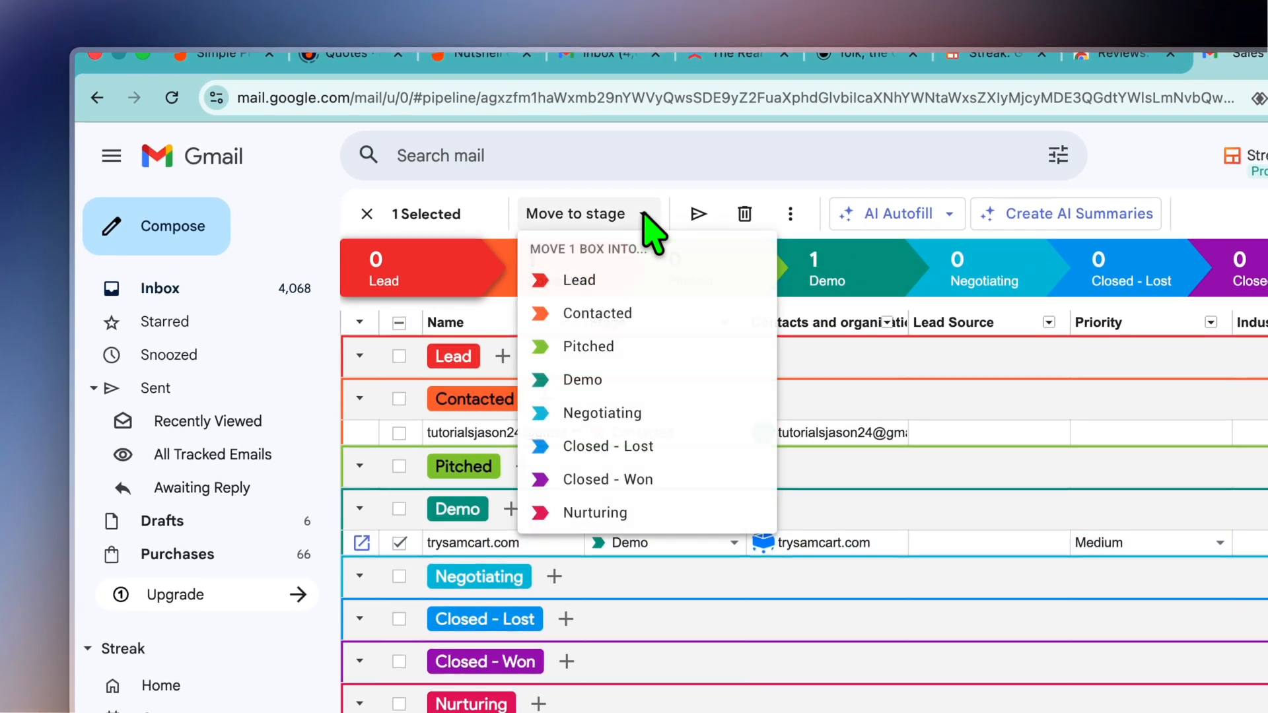
pyautogui.click(646, 217)
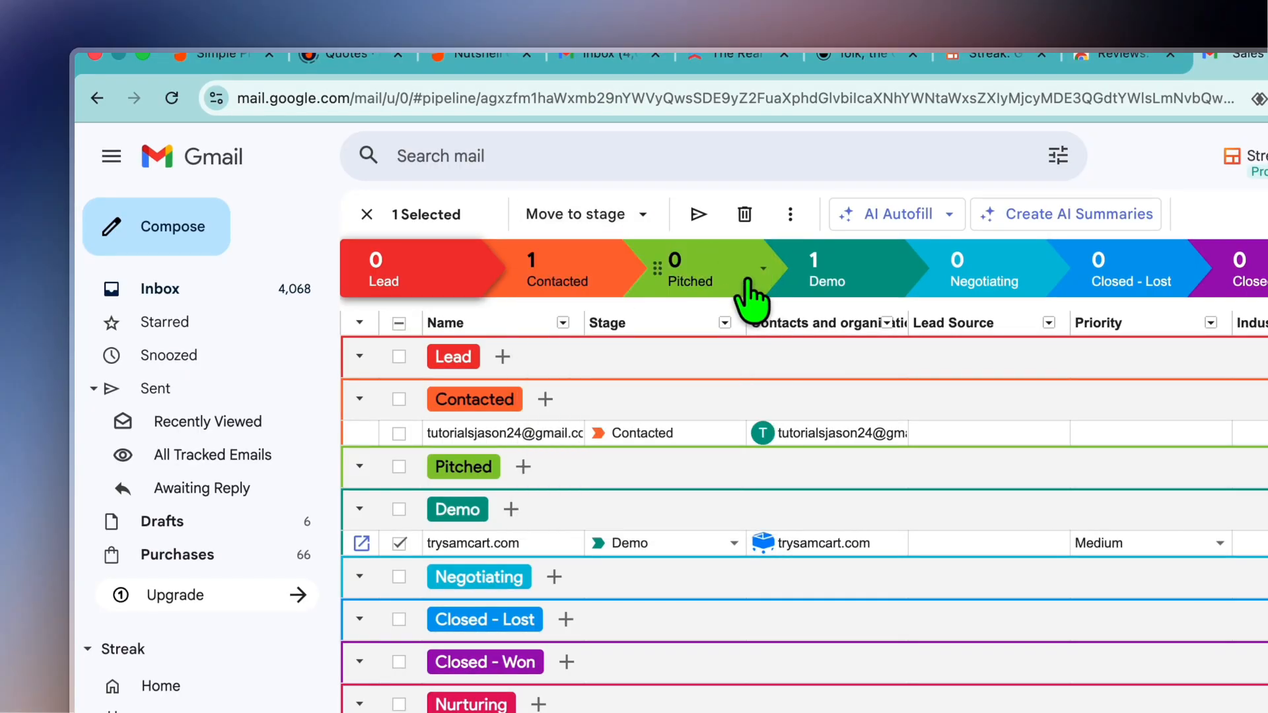
pyautogui.click(790, 215)
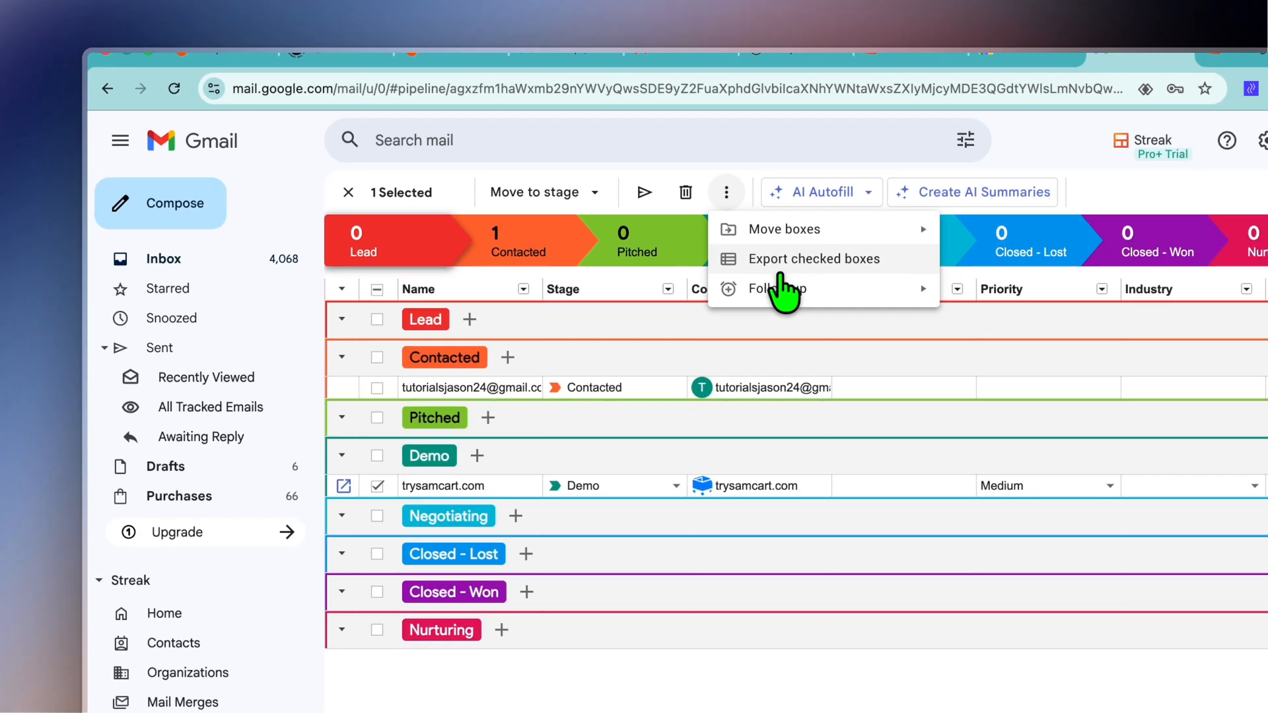
pyautogui.moveTo(847, 324)
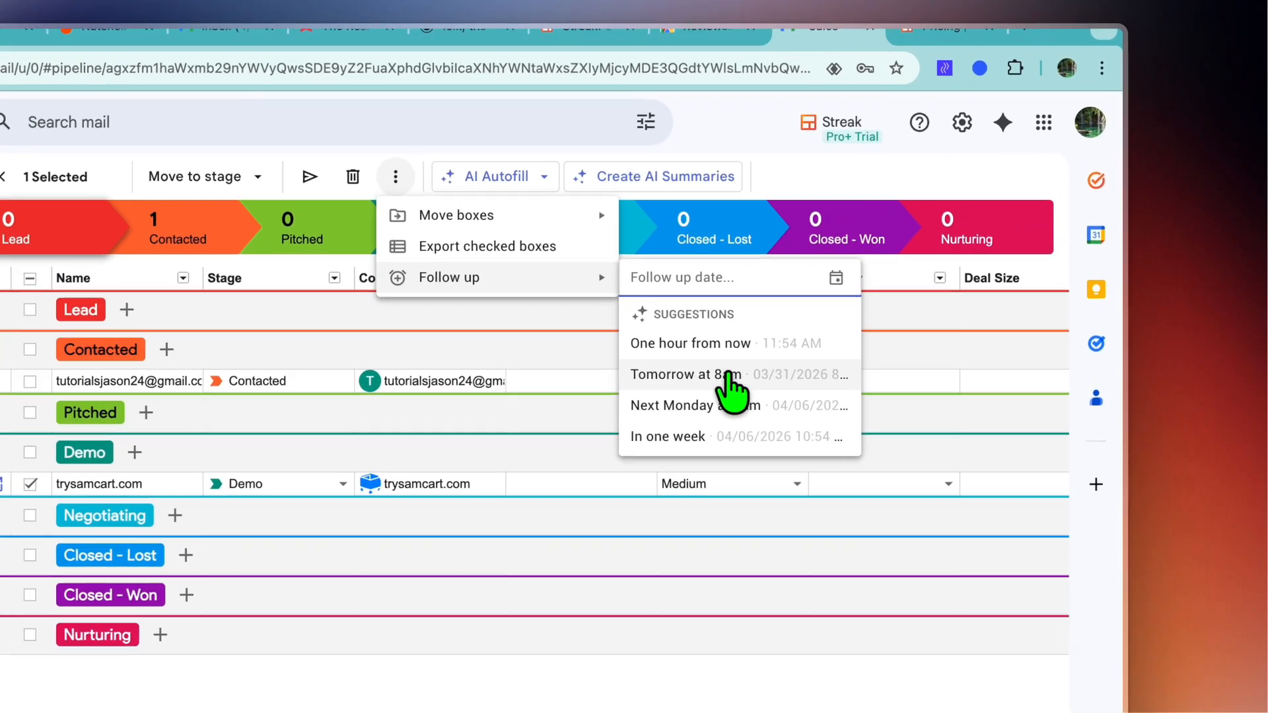
pyautogui.click(845, 297)
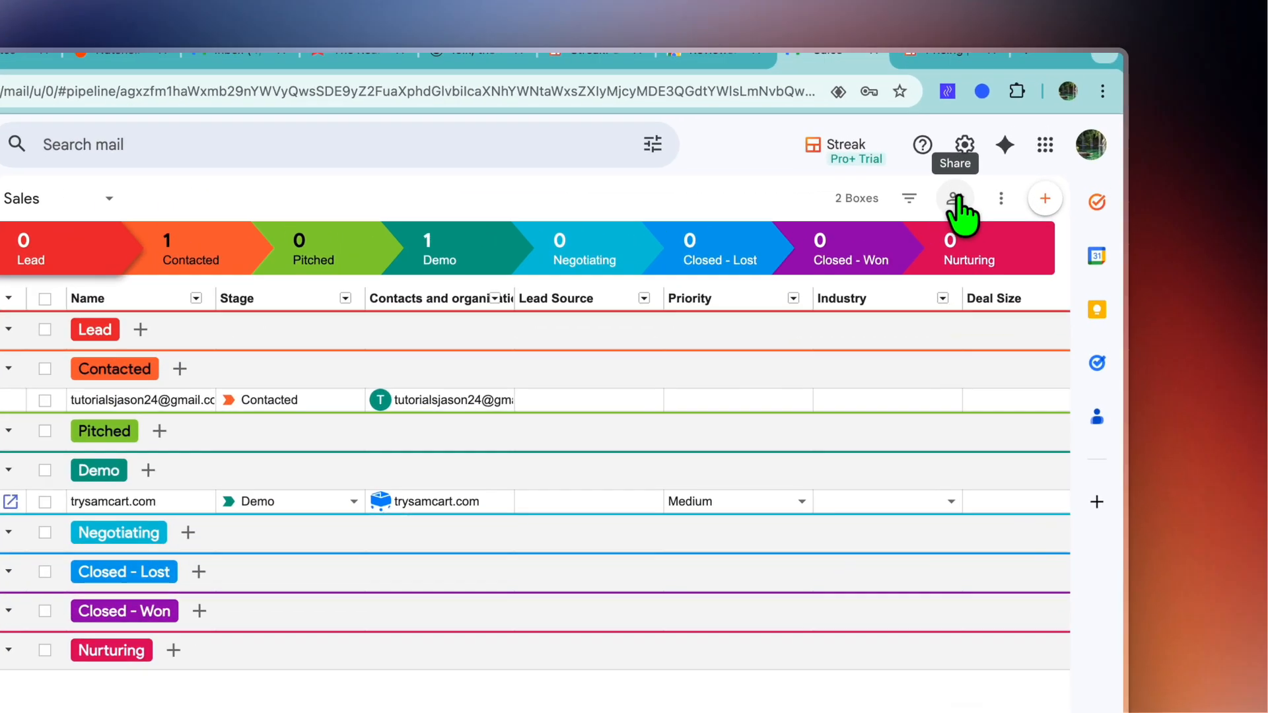
# Step: Open the Sales pipeline's sharing options for adding people or emails
pyautogui.click(1009, 150)
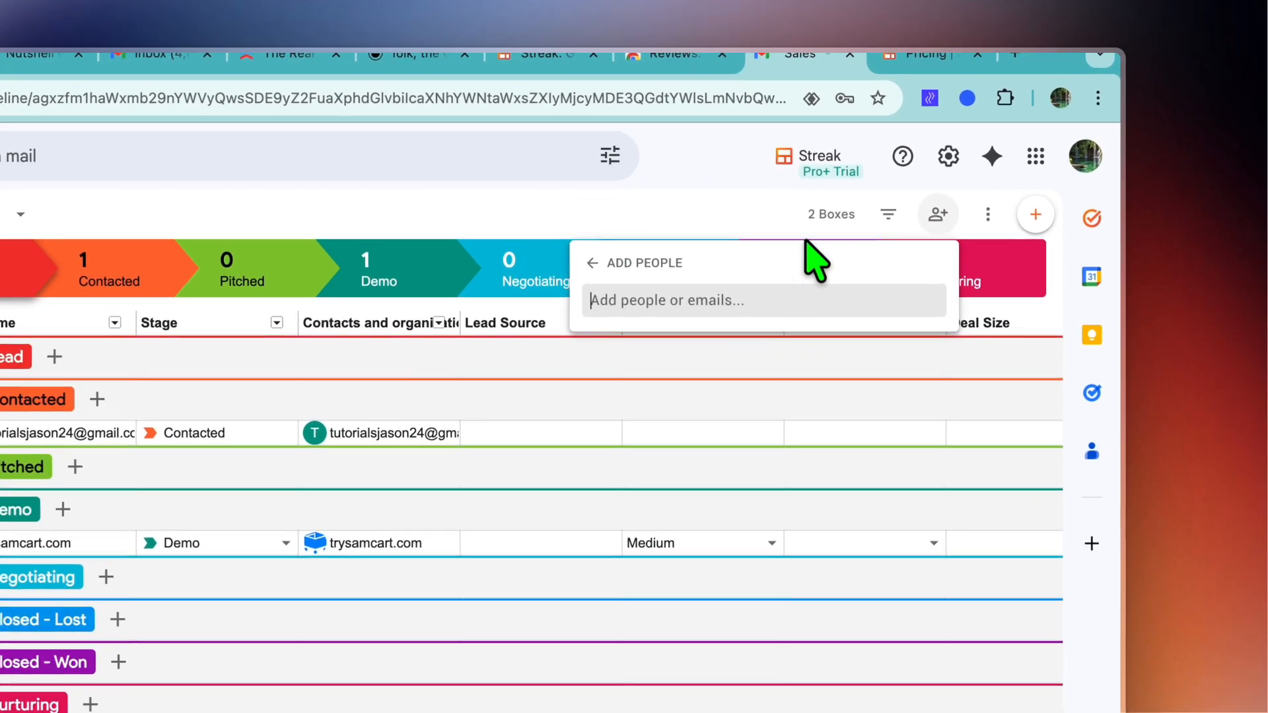
# Step: Switch to the Streak pricing page, show monthly billing and review the Pro, Pro+ and Enterprise plans and the free email tools
pyautogui.click(934, 53)
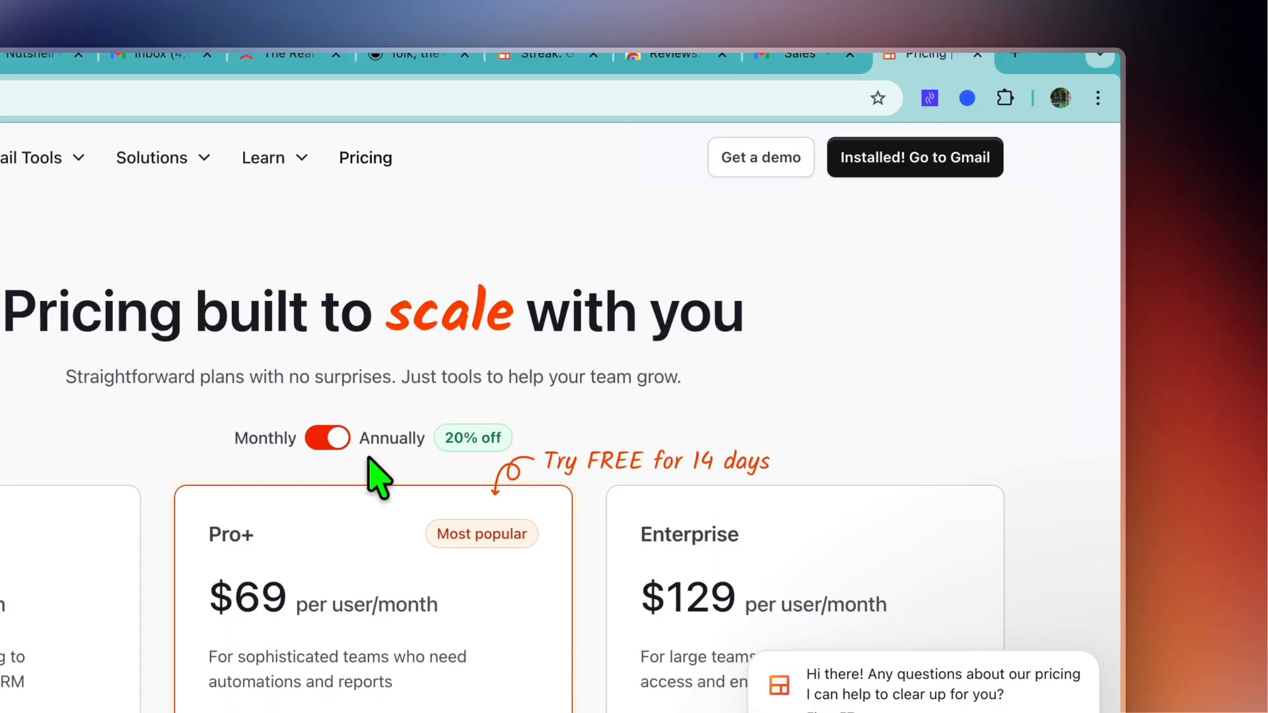
pyautogui.click(336, 438)
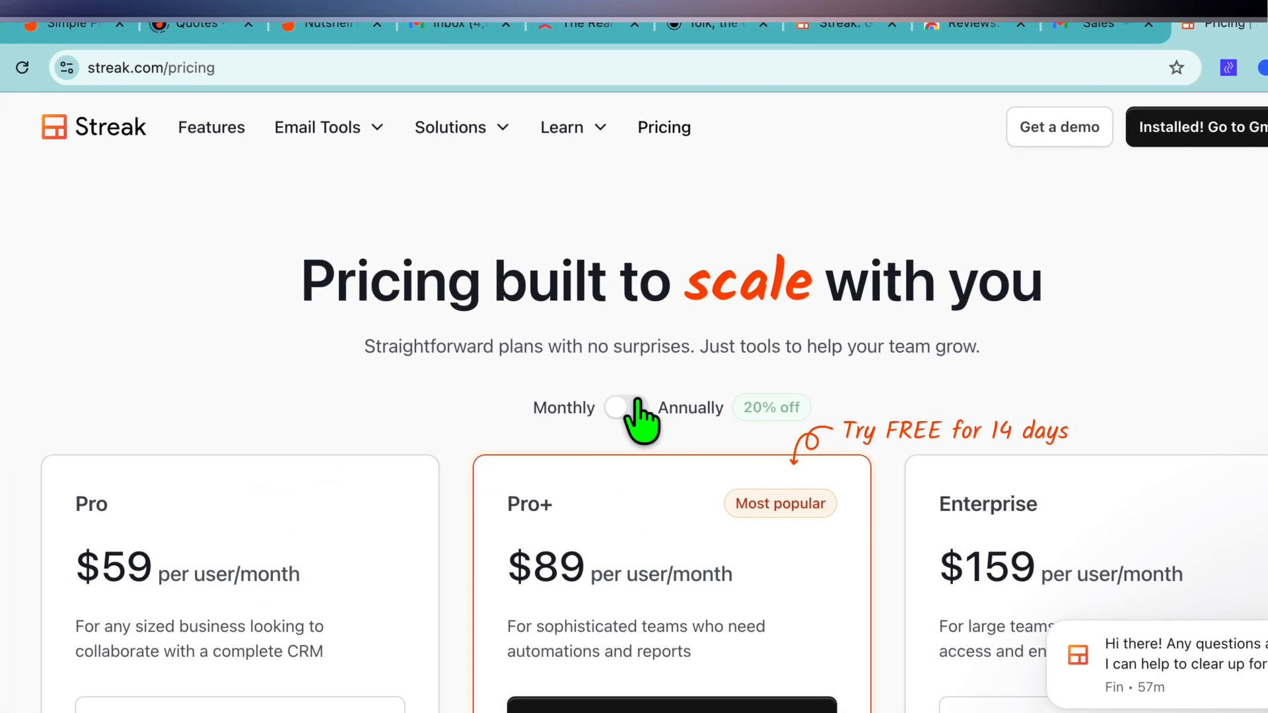
pyautogui.scroll(-10, 637, 423)
pyautogui.scroll(1, 596, 300)
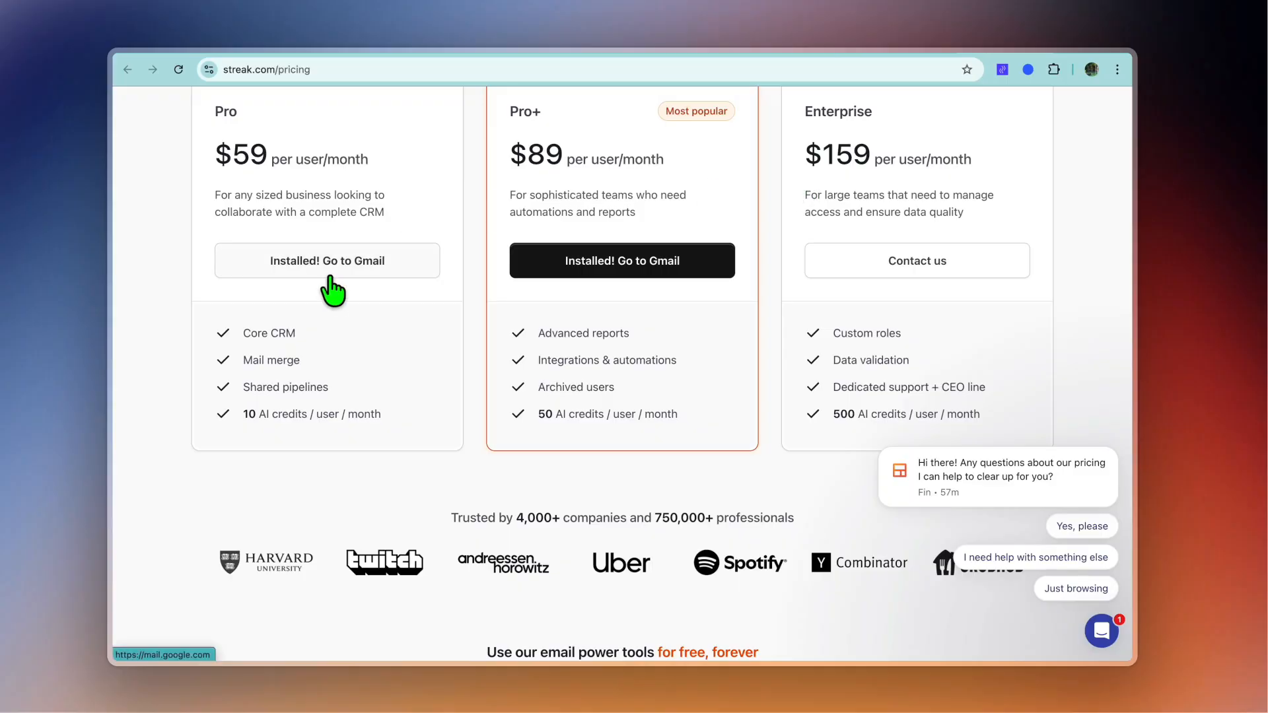
pyautogui.scroll(-3, 330, 279)
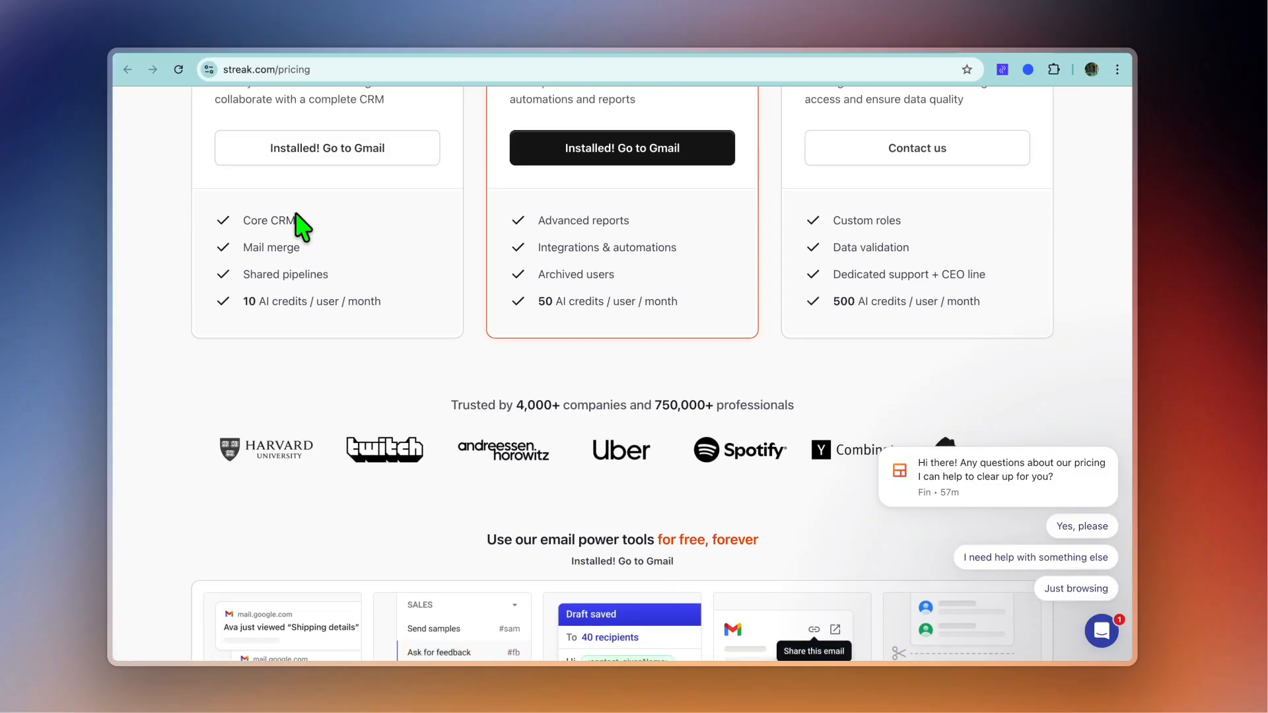
pyautogui.scroll(-1, 296, 215)
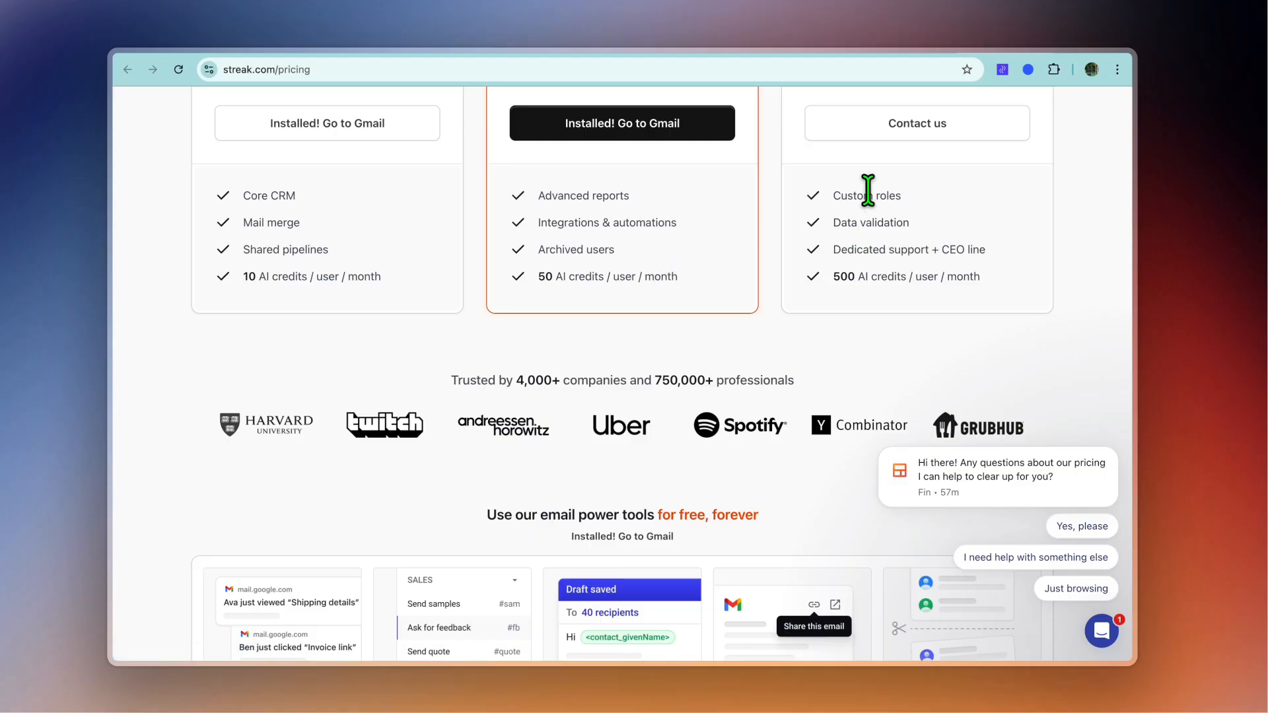
pyautogui.scroll(-3, 867, 190)
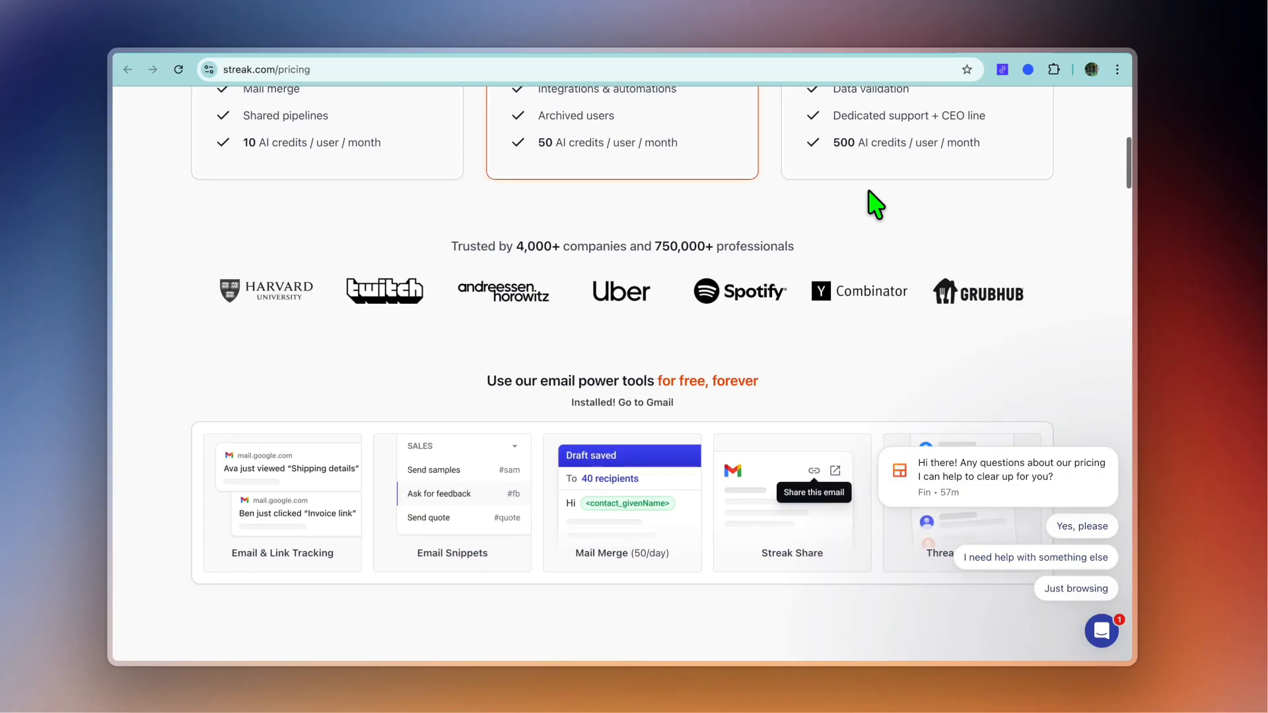